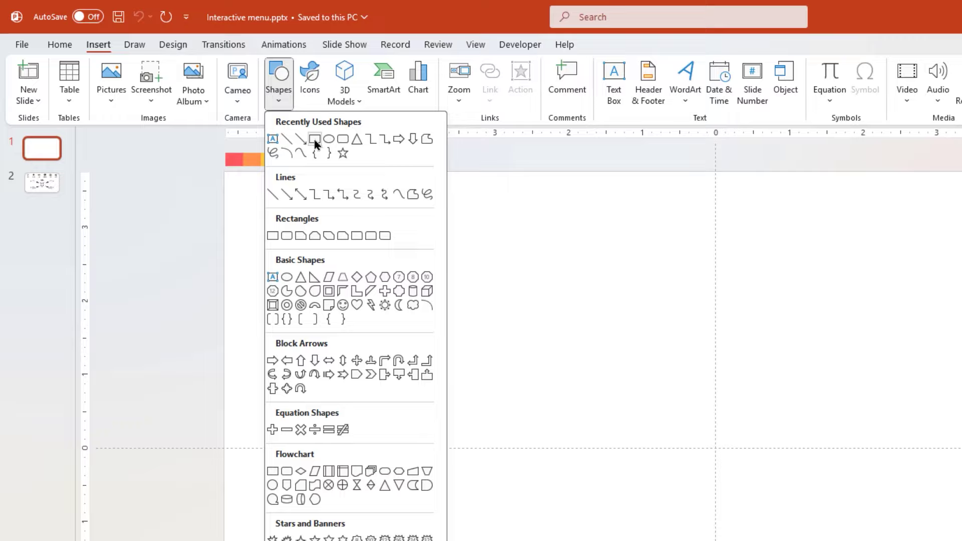
# Draw a large rectangle across the slide's lower part and a 2.23" square at the top-left
pyautogui.click(314, 139)
pyautogui.moveTo(224, 299); pyautogui.dragTo(961, 540)
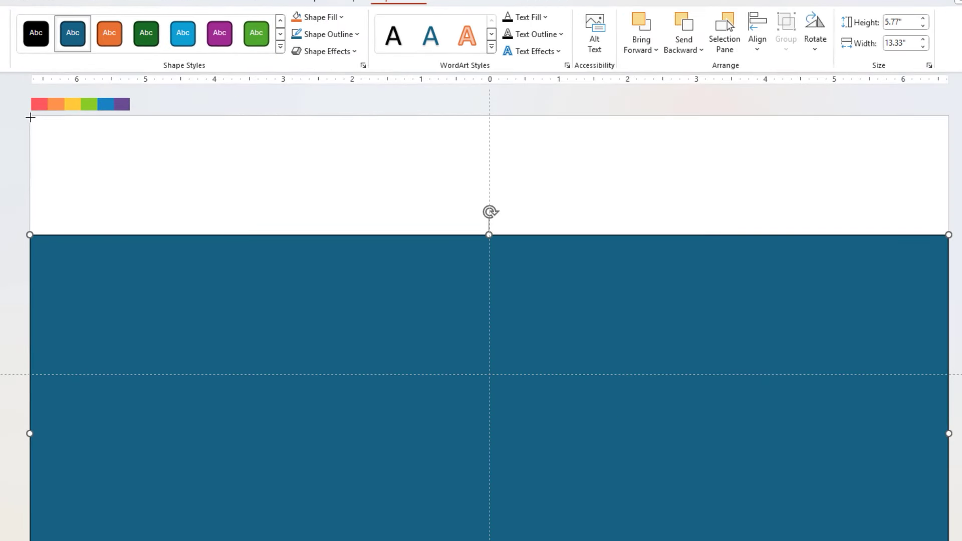
pyautogui.moveTo(209, 160); pyautogui.dragTo(338, 299)
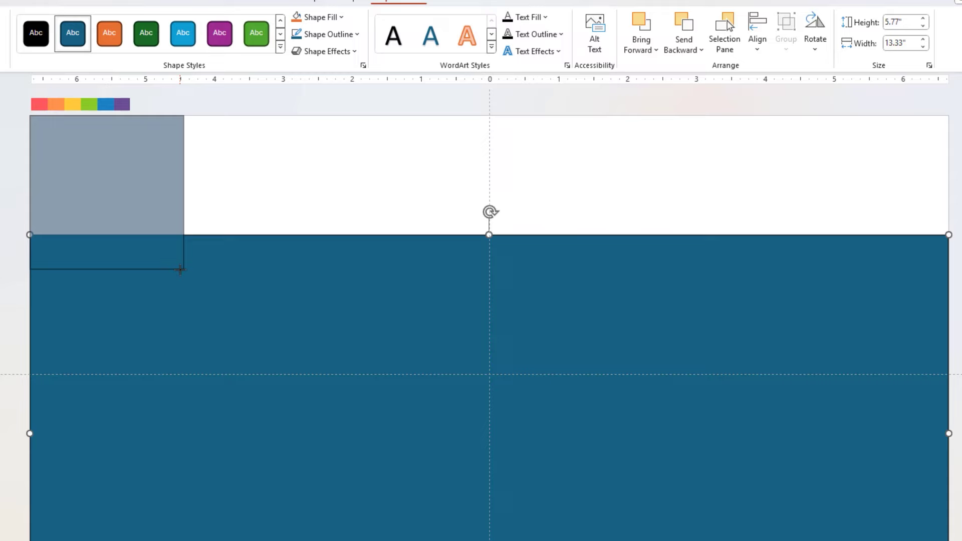
pyautogui.moveTo(181, 270); pyautogui.dragTo(182, 271)
# Copy the square repeatedly so six squares line up across the top
pyautogui.moveTo(155, 226); pyautogui.dragTo(286, 236)
pyautogui.hotkey('ctrl', 'd')
pyautogui.hotkey('ctrl', 'd')
pyautogui.hotkey('ctrl', 'd')
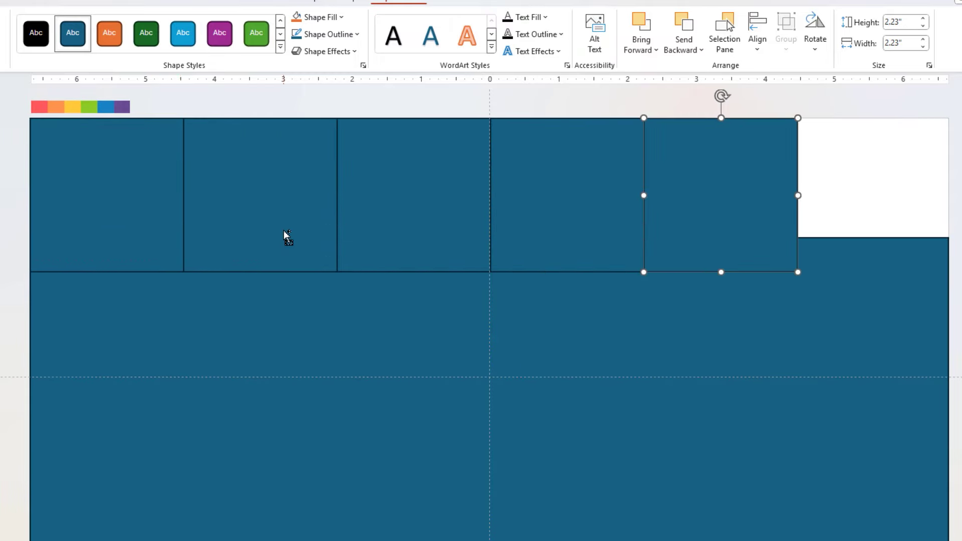
pyautogui.hotkey('ctrl', 'd')
pyautogui.press('Escape')
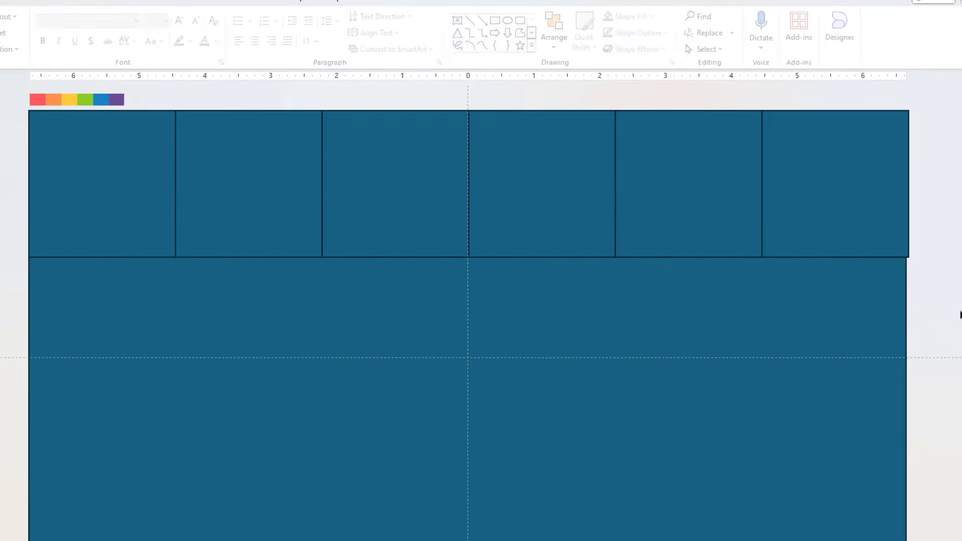
# Group the six squares and resize the group to fit the slide width
pyautogui.moveTo(960, 305); pyautogui.dragTo(9, 103)
pyautogui.rightClick(409, 160)
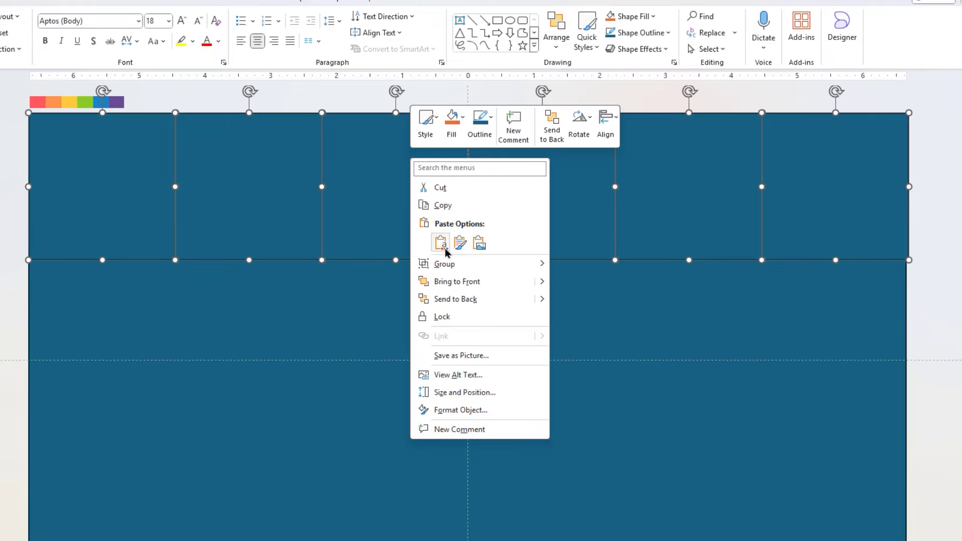
pyautogui.moveTo(511, 264)
pyautogui.click(572, 265)
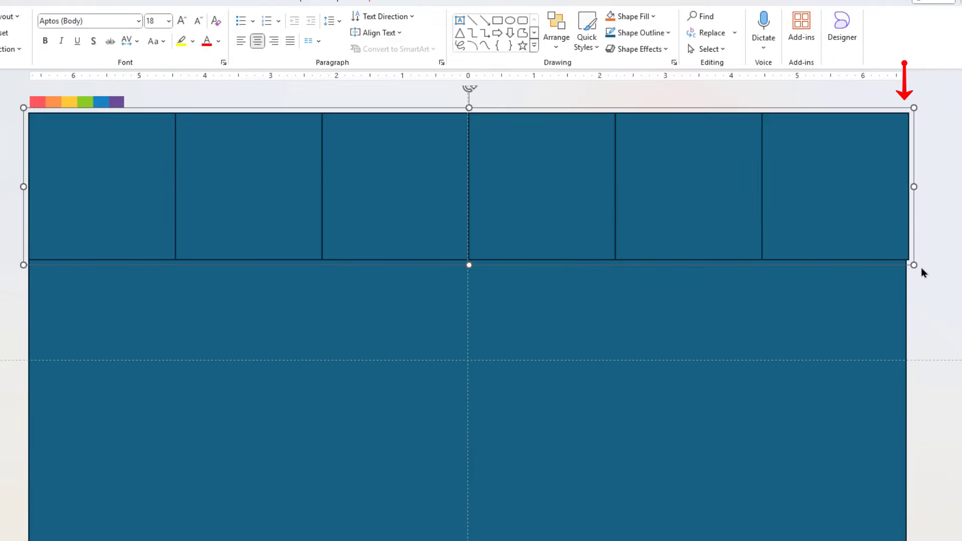
pyautogui.moveTo(915, 264)
pyautogui.mouseDown()
pyautogui.moveTo(890, 254)
pyautogui.moveTo(913, 264)
pyautogui.mouseUp()
# Bring the large rectangle to the front and ungroup the six squares
pyautogui.rightClick(501, 177)
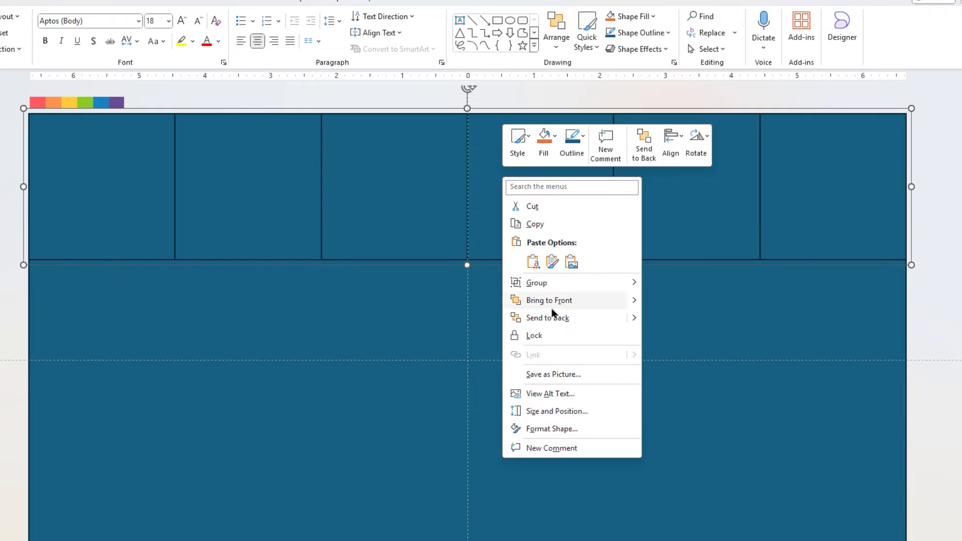
pyautogui.click(549, 319)
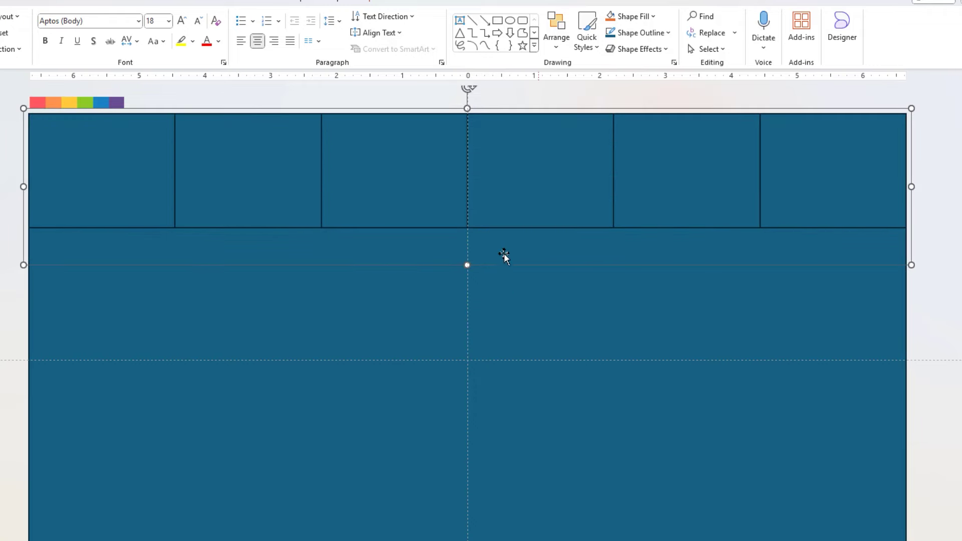
pyautogui.rightClick(417, 158)
pyautogui.moveTo(429, 263)
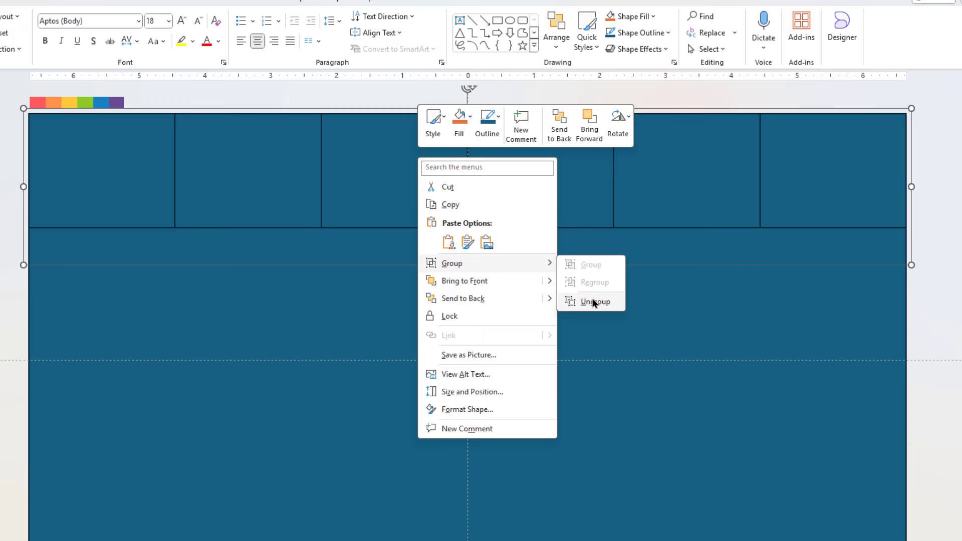
pyautogui.click(594, 303)
pyautogui.click(1, 196)
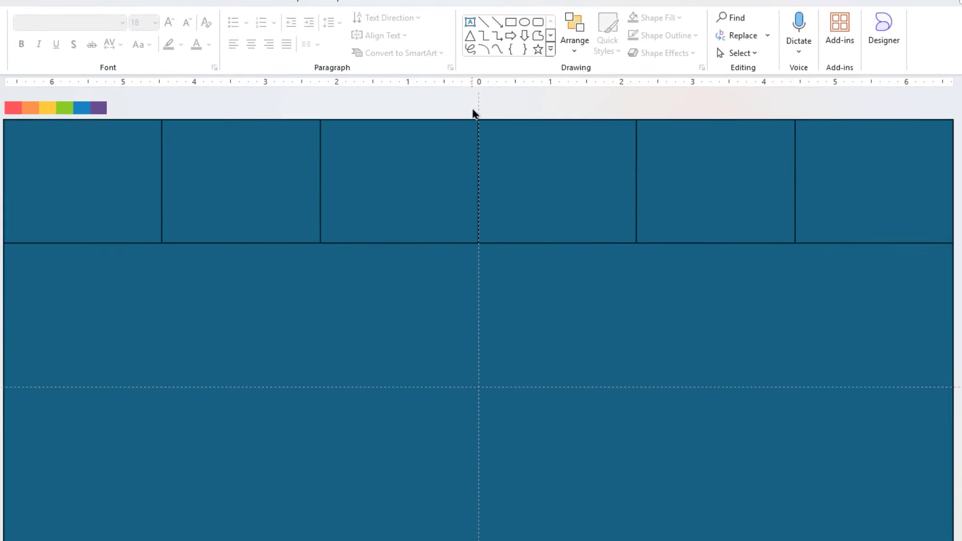
# Add vertical guides and place them on the squares' dividing edges
pyautogui.rightClick(468, 104)
pyautogui.click(520, 116)
pyautogui.moveTo(479, 106); pyautogui.dragTo(591, 107)
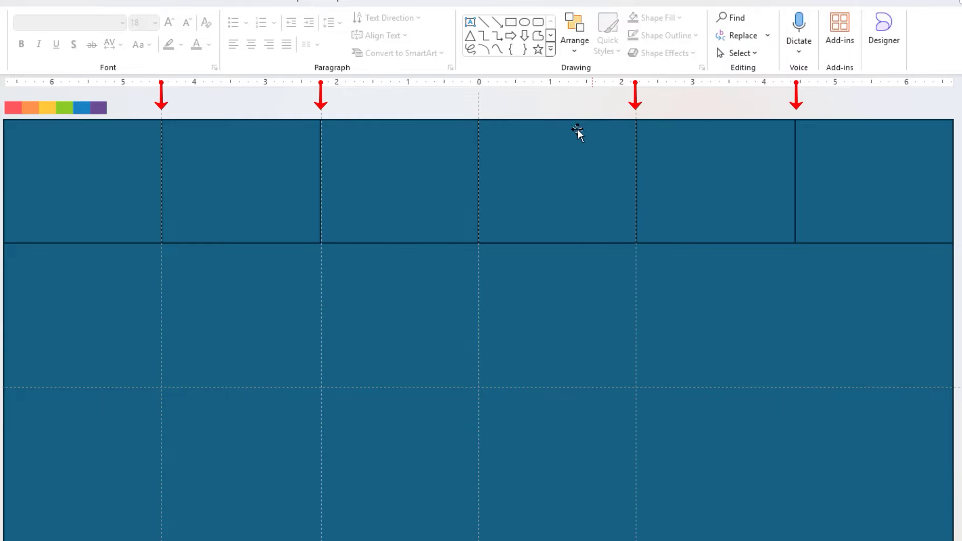
pyautogui.rightClick(637, 103)
pyautogui.click(672, 112)
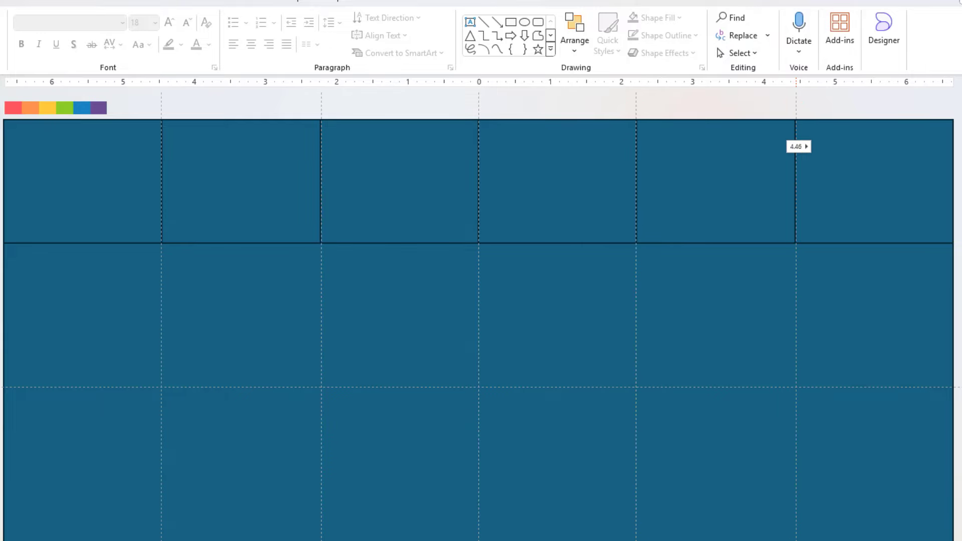
# Delete the five right-hand squares and stretch the rectangle past both slide edges
pyautogui.scroll(-6, 519, 257)
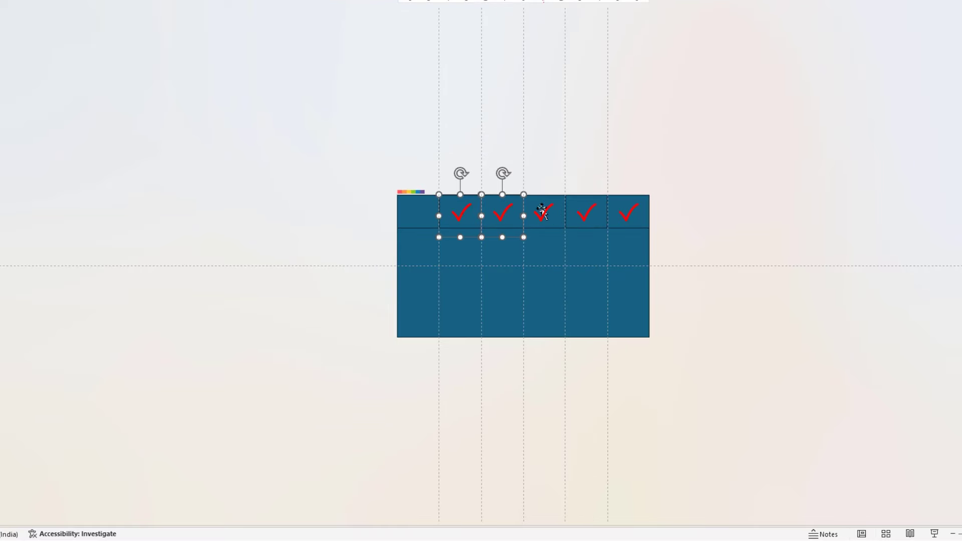
pyautogui.moveTo(626, 215); pyautogui.dragTo(627, 150)
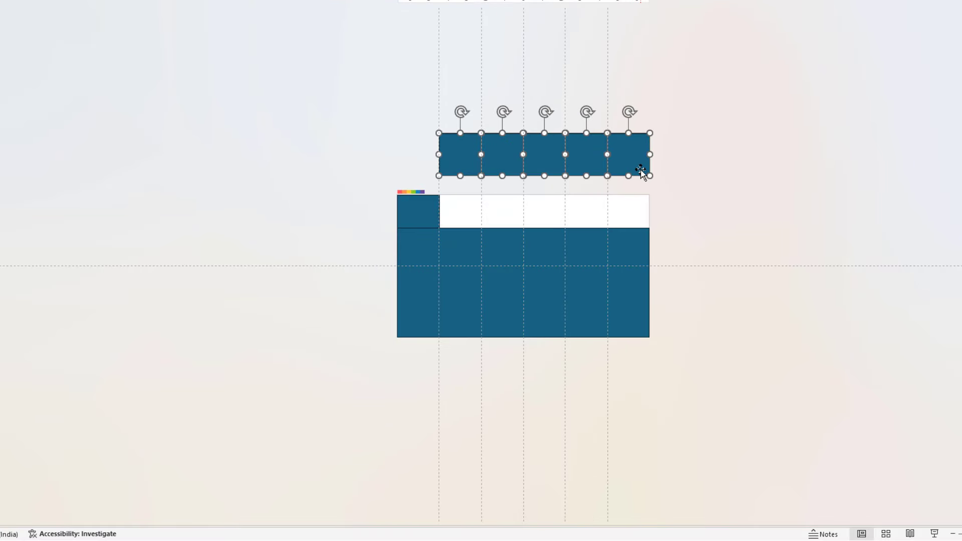
pyautogui.press('Delete')
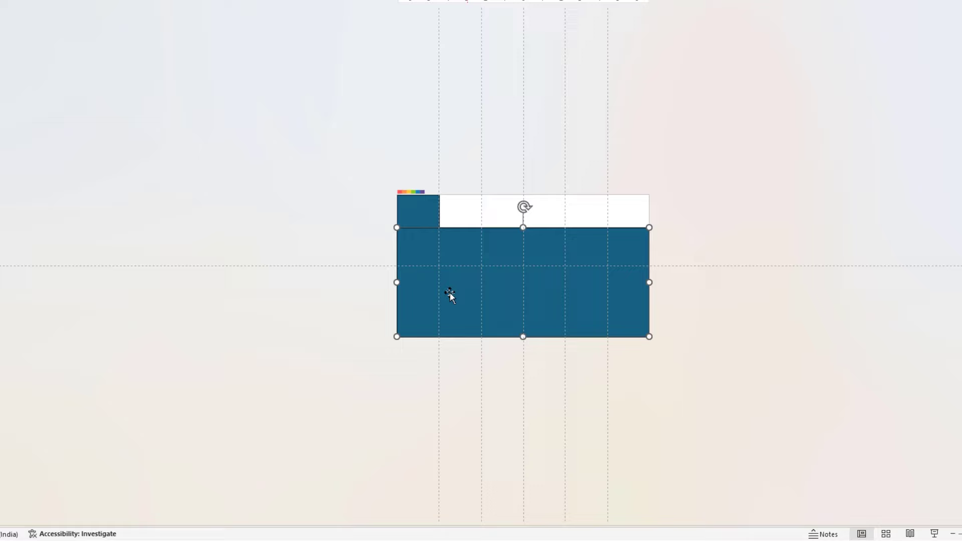
pyautogui.moveTo(397, 283); pyautogui.dragTo(132, 282)
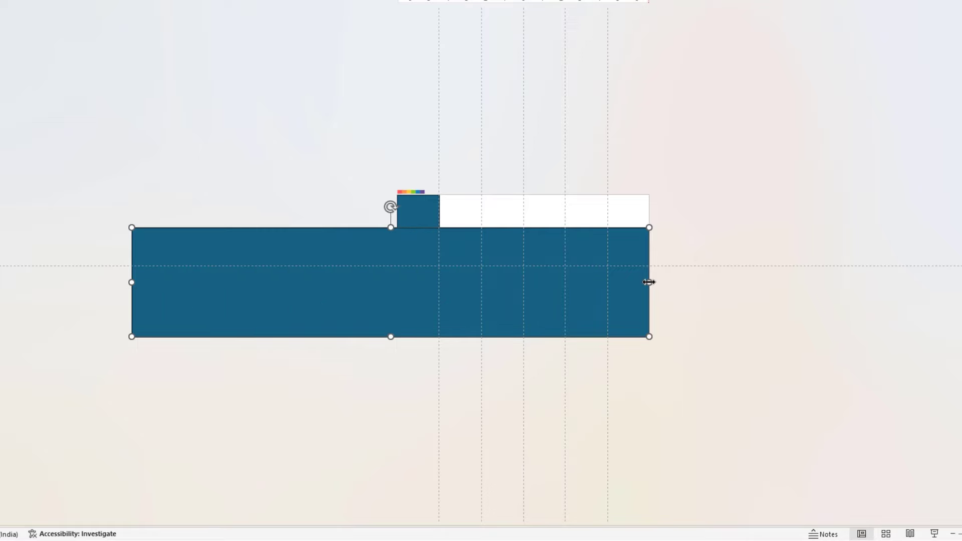
pyautogui.moveTo(650, 282); pyautogui.dragTo(786, 282)
# Union the first tab square and the rectangle into one shape
pyautogui.scroll(5, 434, 231)
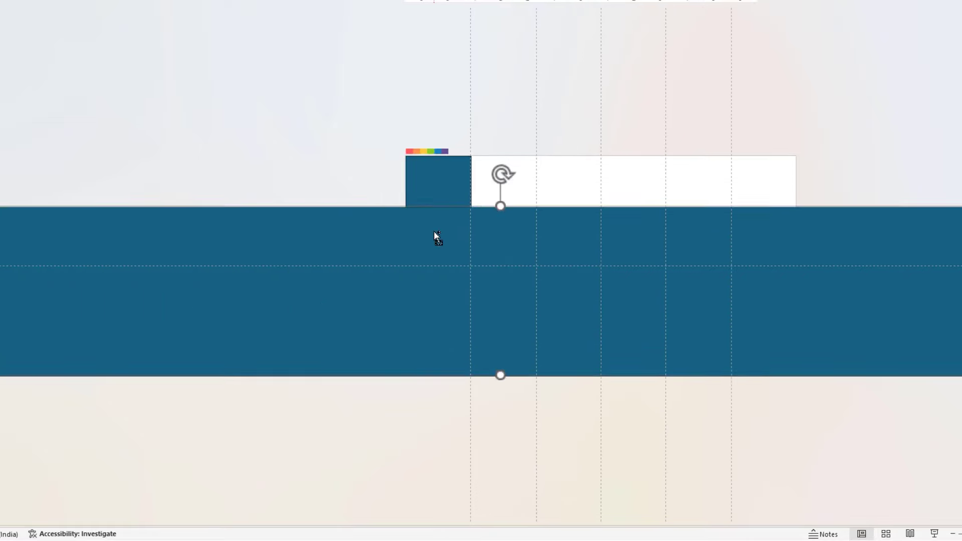
pyautogui.click(444, 157)
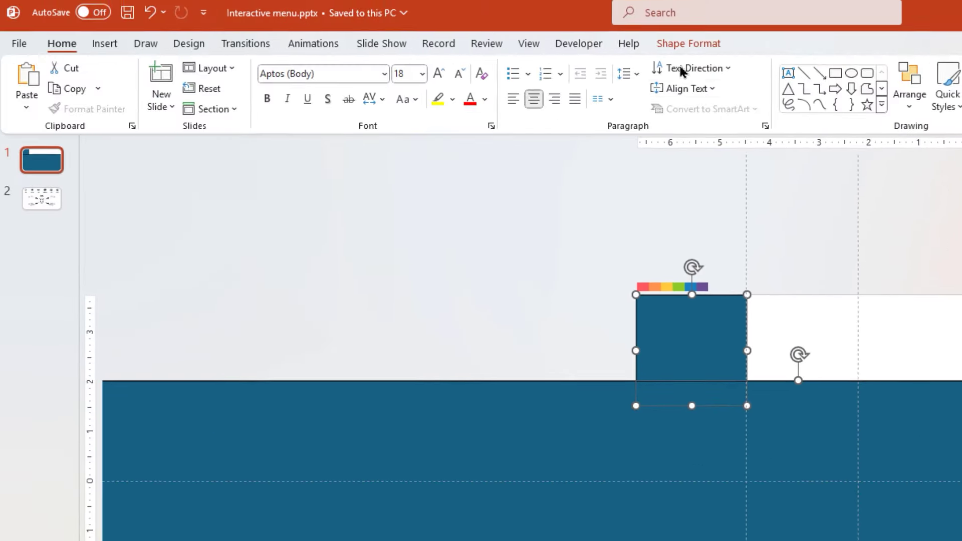
pyautogui.click(688, 44)
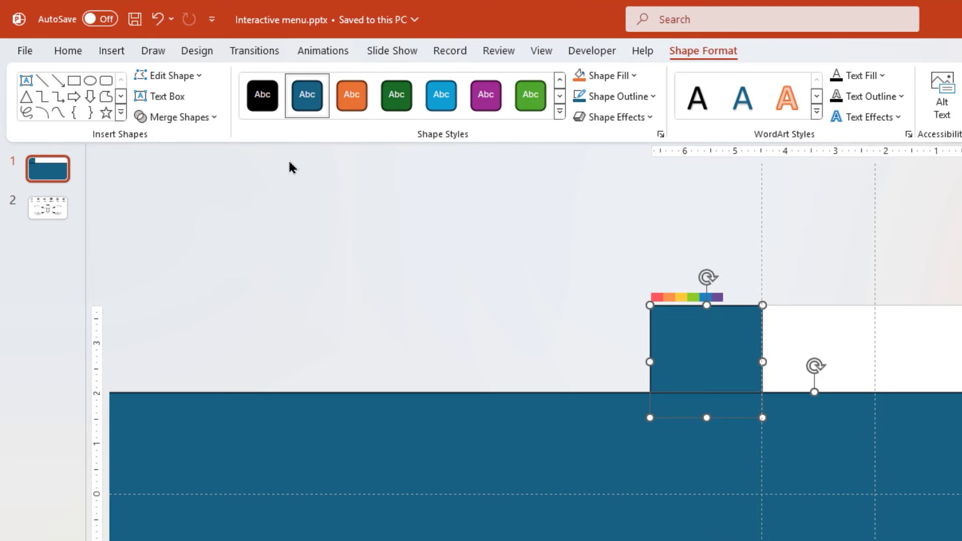
pyautogui.click(198, 117)
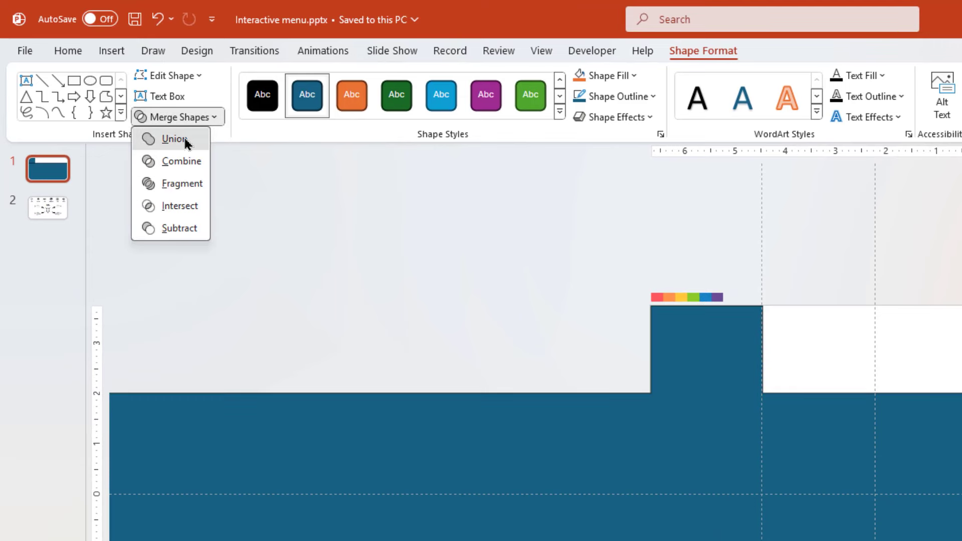
pyautogui.click(185, 140)
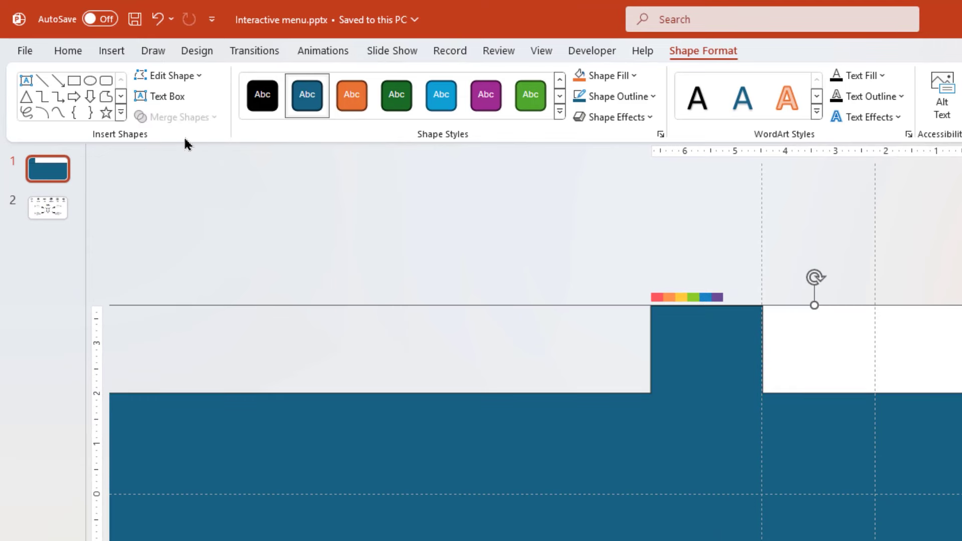
# Remove the merged shape's outline and eyedrop the colour bar's red as its fill
pyautogui.click(616, 96)
pyautogui.click(615, 310)
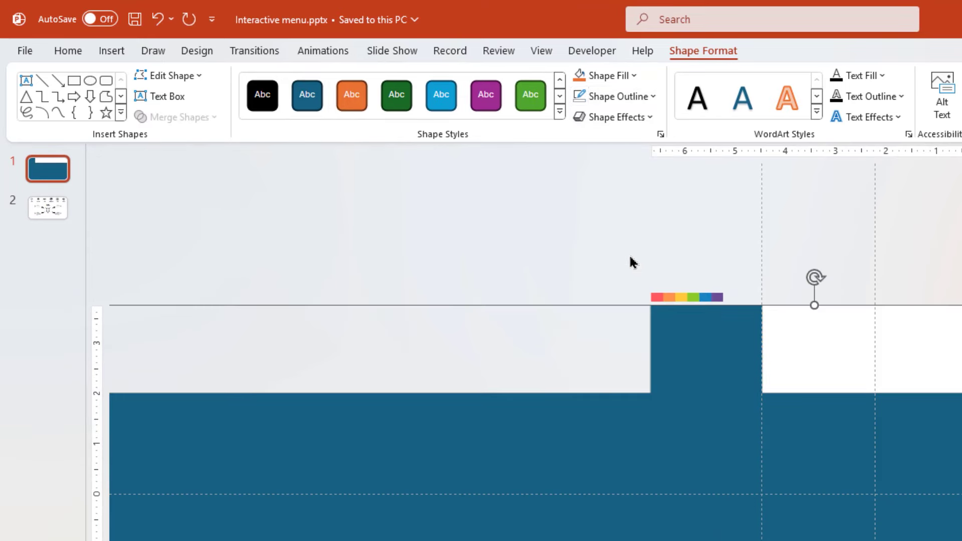
pyautogui.click(628, 77)
pyautogui.click(607, 333)
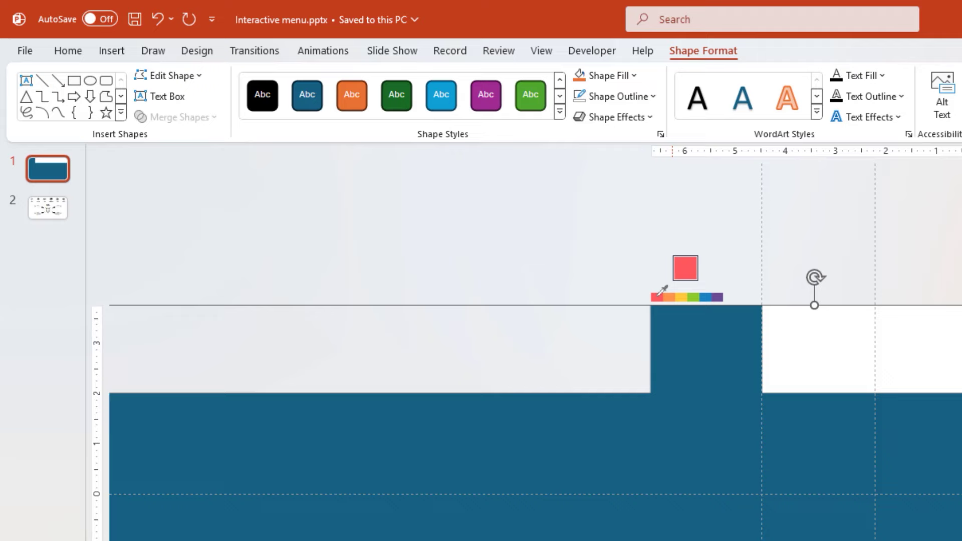
pyautogui.click(658, 295)
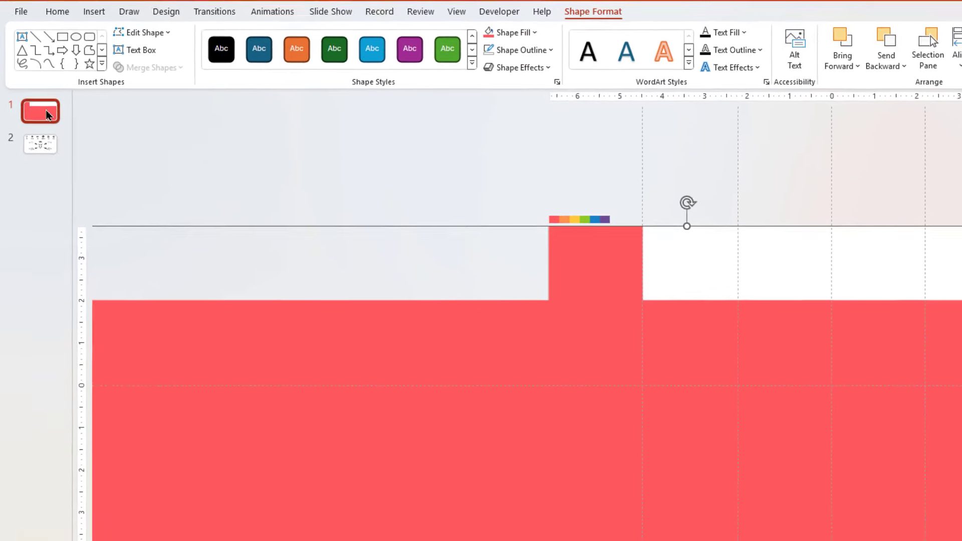
# Duplicate slide 1, move the tab to the second column, and fill it orange
pyautogui.rightClick(58, 165)
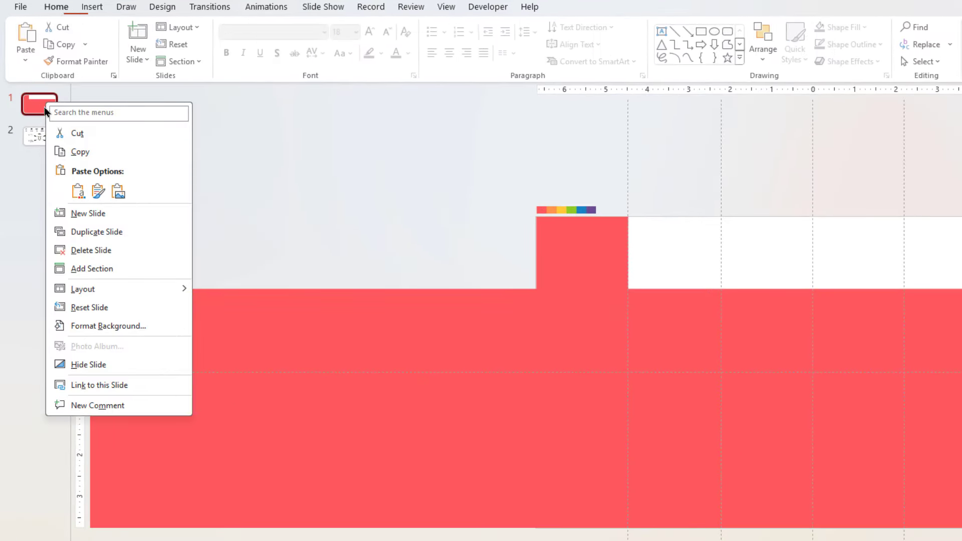
pyautogui.press('Escape')
pyautogui.click(614, 337)
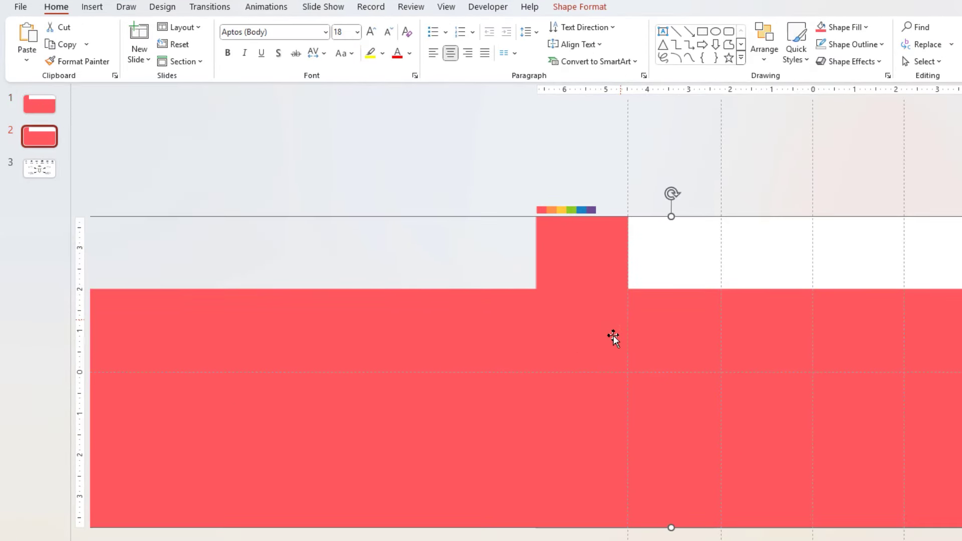
pyautogui.moveTo(548, 333); pyautogui.dragTo(643, 348)
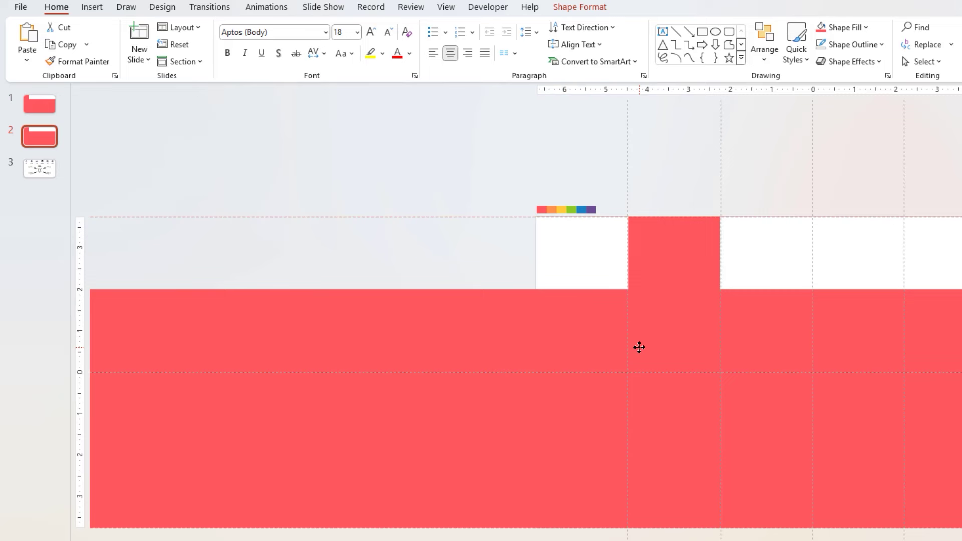
pyautogui.click(579, 6)
pyautogui.click(522, 27)
pyautogui.click(497, 277)
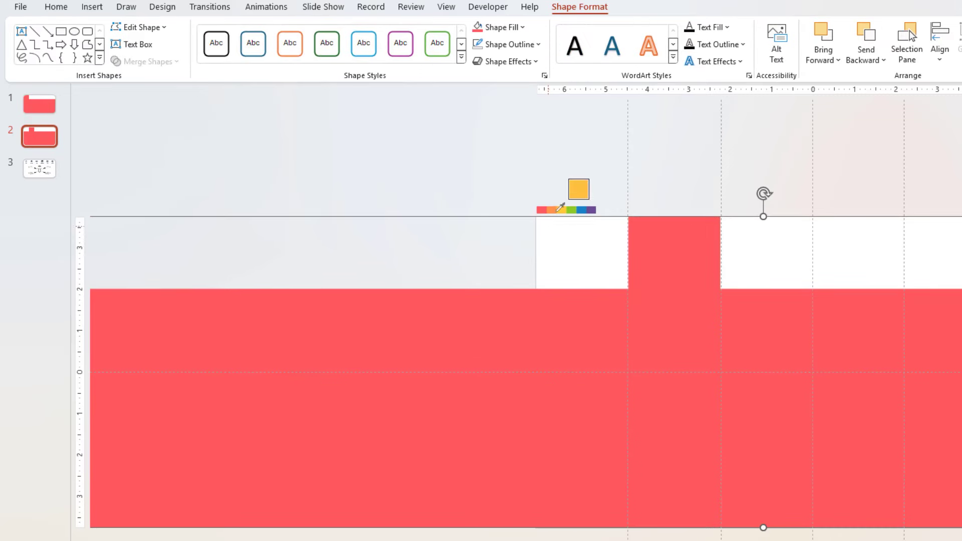
pyautogui.click(554, 210)
# Duplicate slide 2, shift the tab to the third column, and fill it yellow
pyautogui.rightClick(43, 140)
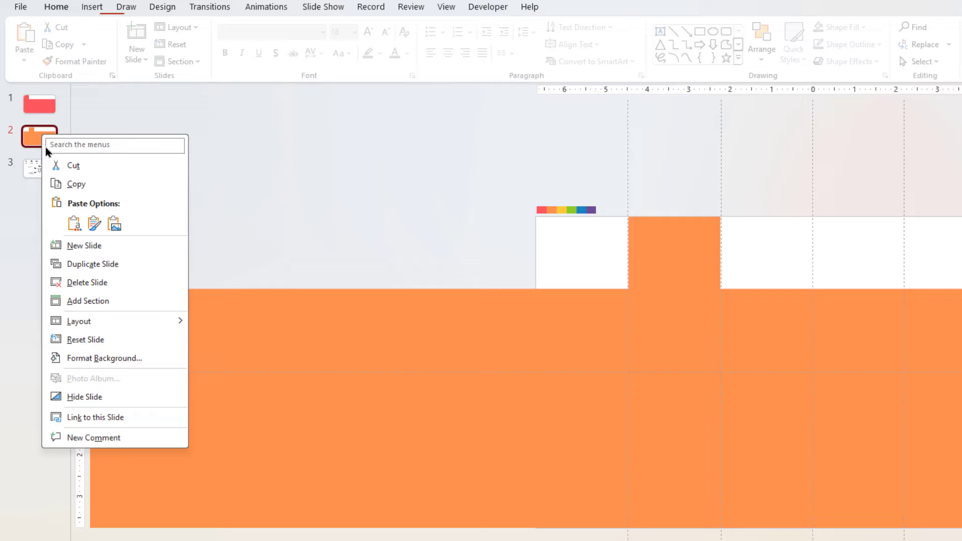
pyautogui.click(61, 263)
pyautogui.moveTo(595, 341); pyautogui.dragTo(683, 340)
pyautogui.click(580, 6)
pyautogui.click(499, 27)
pyautogui.click(506, 278)
pyautogui.click(523, 210)
# Duplicate the yellow slide, shift the tab one column right, and fill it green
pyautogui.rightClick(48, 171)
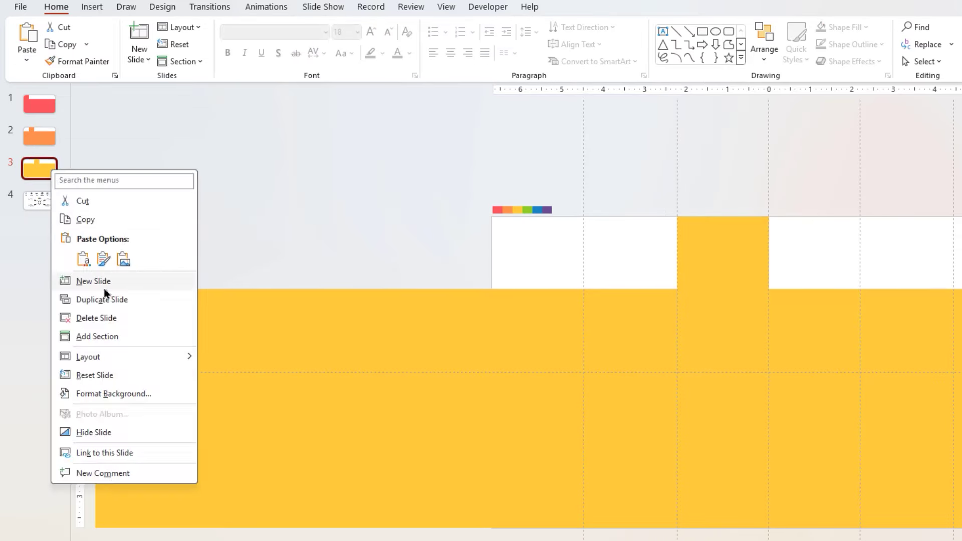
pyautogui.click(93, 299)
pyautogui.moveTo(585, 333); pyautogui.dragTo(652, 341)
pyautogui.click(580, 6)
pyautogui.click(499, 27)
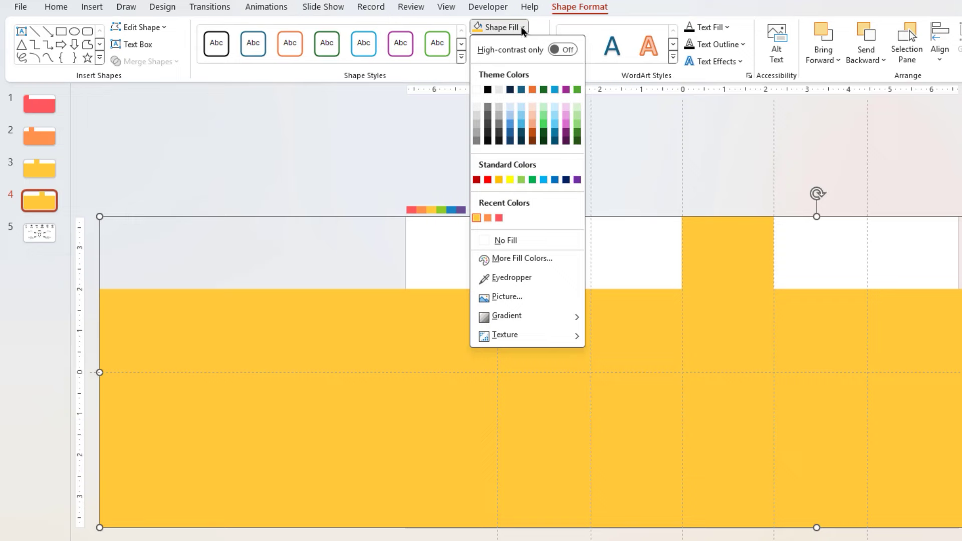
pyautogui.click(507, 276)
pyautogui.click(441, 210)
# Duplicate the green slide, move the tab to the fifth column, and fill it blue
pyautogui.rightClick(55, 202)
pyautogui.click(95, 329)
pyautogui.moveTo(461, 360); pyautogui.dragTo(509, 355)
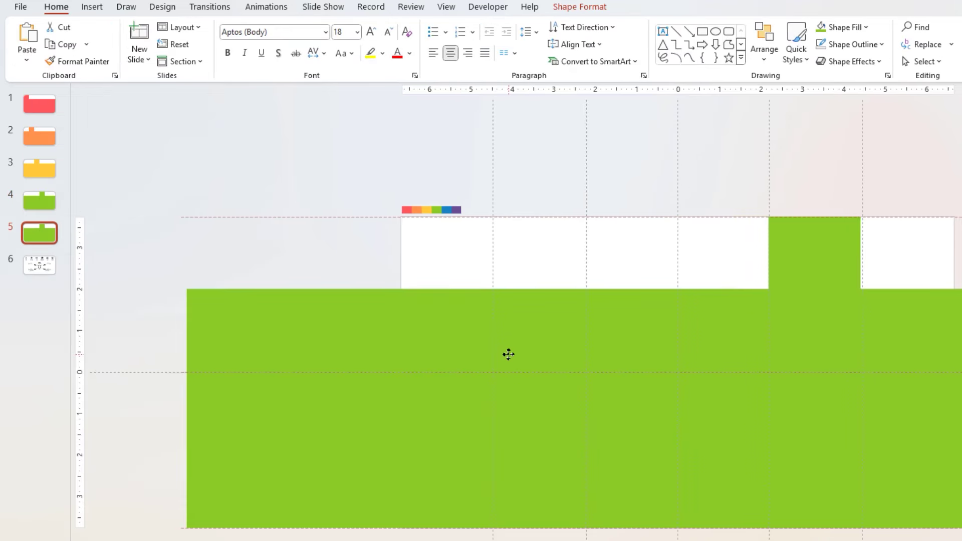
pyautogui.click(580, 6)
pyautogui.click(498, 27)
pyautogui.click(521, 277)
pyautogui.click(355, 210)
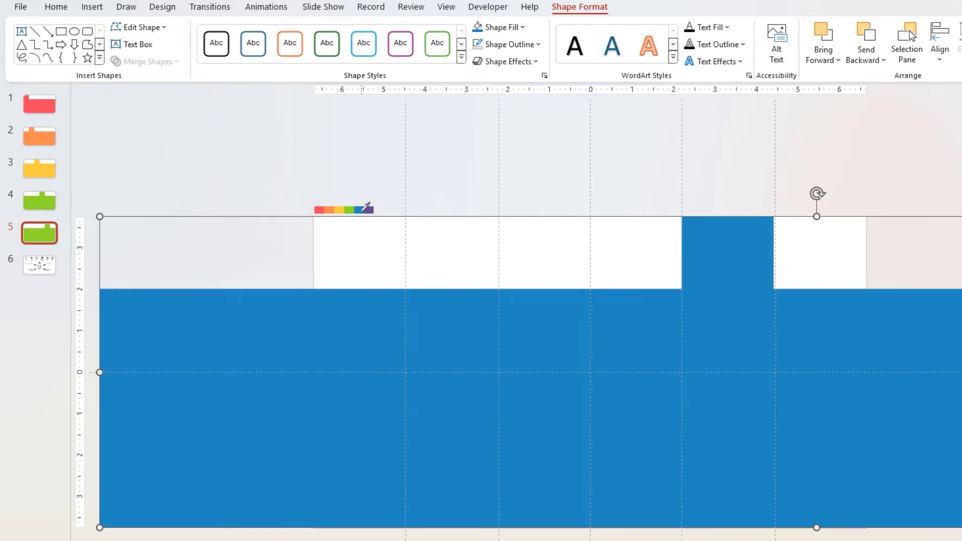
# Duplicate the blue slide, shift the tab to the last column, and fill it purple
pyautogui.rightClick(45, 232)
pyautogui.click(95, 365)
pyautogui.moveTo(475, 329); pyautogui.dragTo(546, 333)
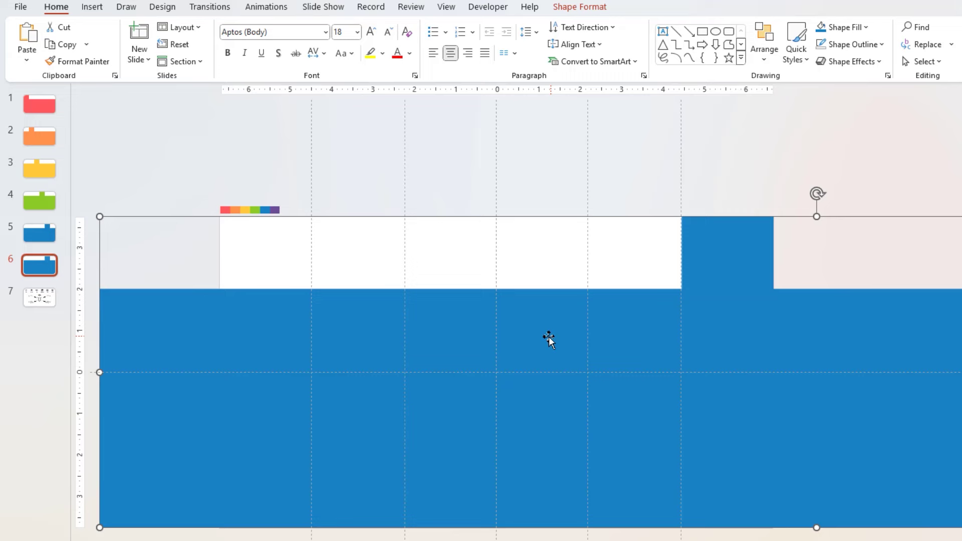
pyautogui.click(580, 6)
pyautogui.click(521, 27)
pyautogui.click(522, 277)
pyautogui.click(275, 211)
pyautogui.click(174, 164)
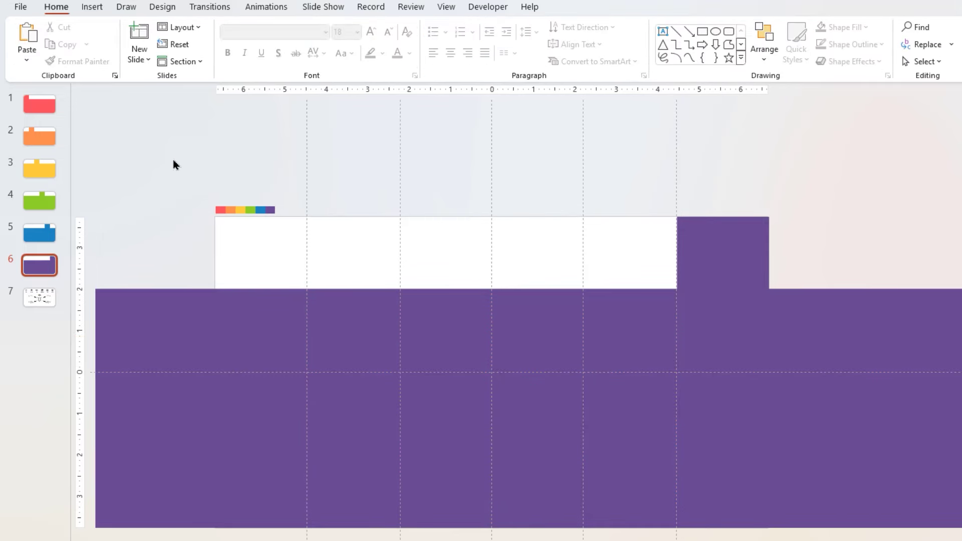
pyautogui.click(41, 106)
# Duplicate the red first slide and shift its red shape to the left
pyautogui.rightClick(41, 103)
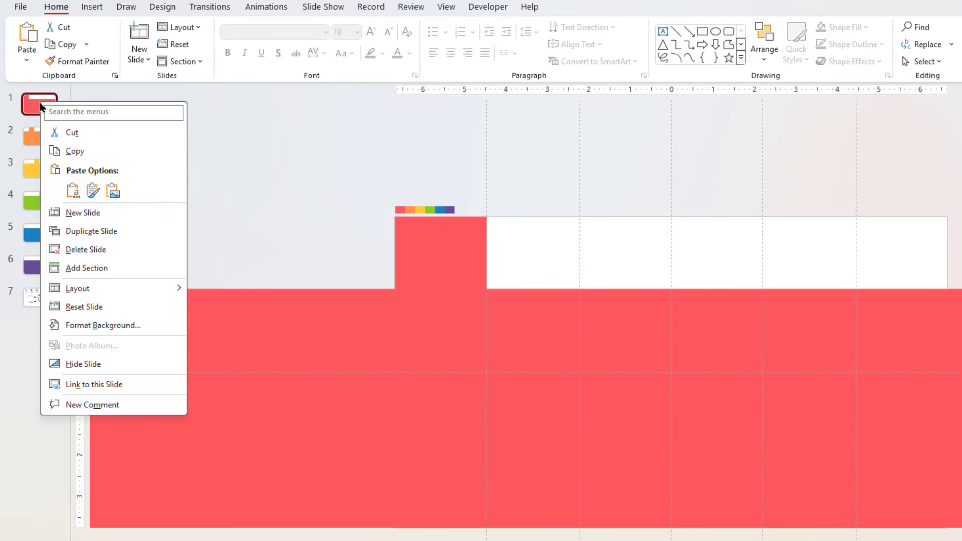
pyautogui.click(100, 232)
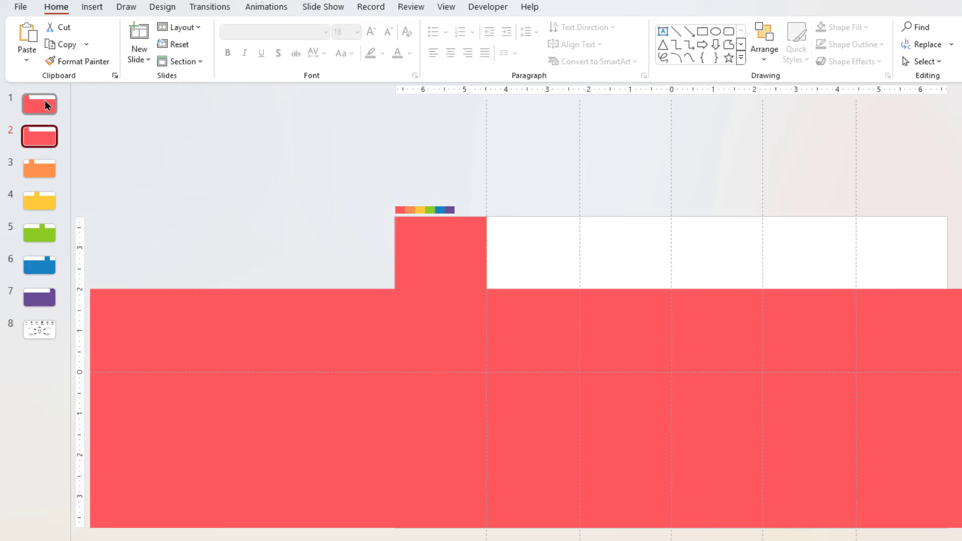
pyautogui.moveTo(606, 335); pyautogui.dragTo(515, 345)
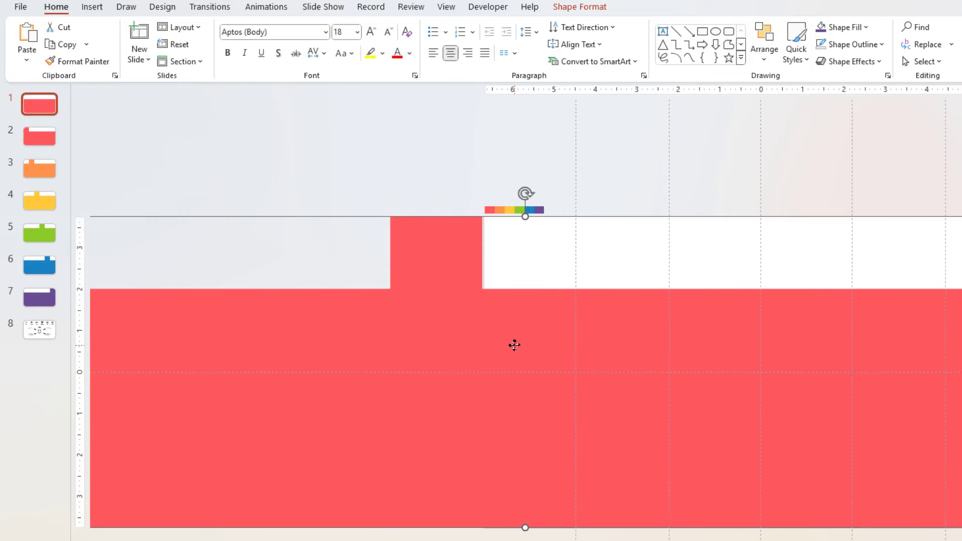
pyautogui.click(318, 194)
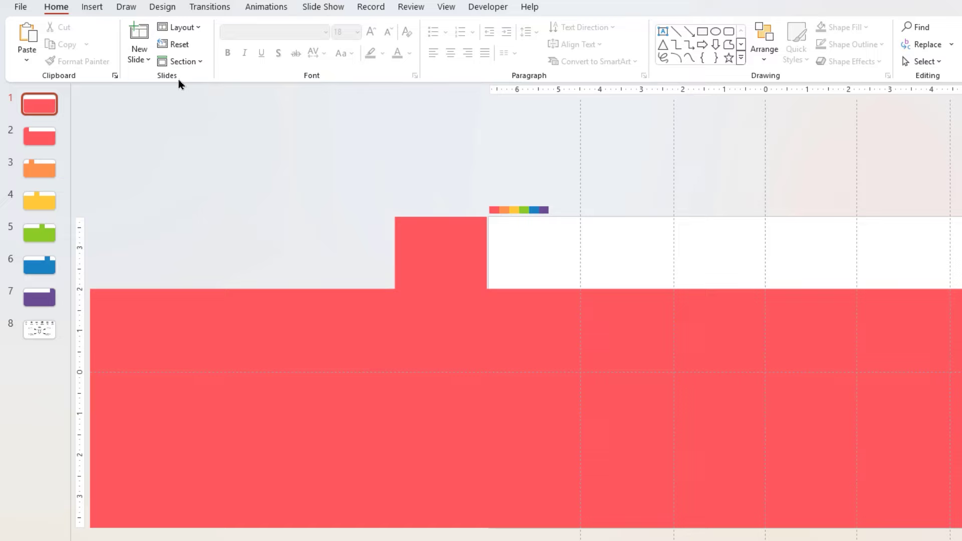
# Draw a borderless rectangle over the content area below the tabs
pyautogui.click(91, 7)
pyautogui.click(258, 57)
pyautogui.click(292, 98)
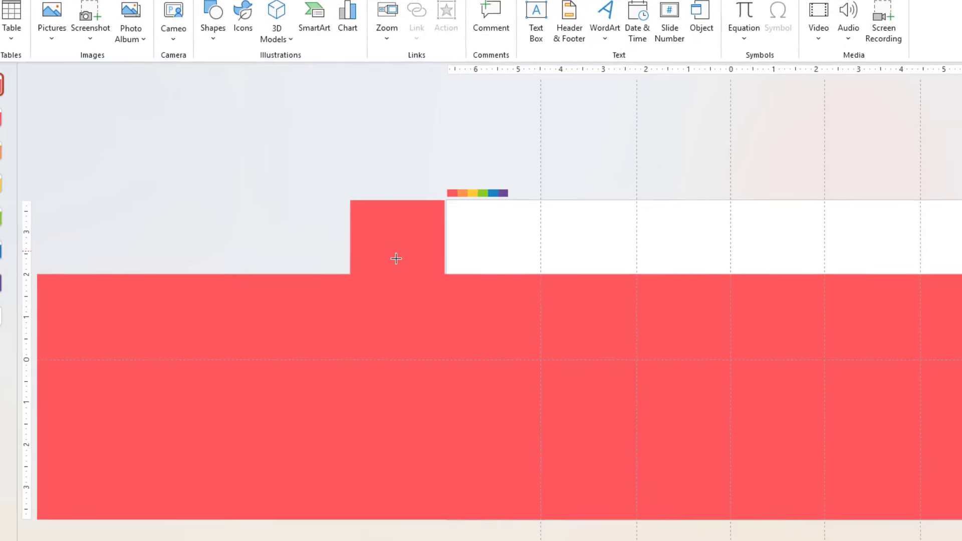
pyautogui.moveTo(446, 274); pyautogui.dragTo(961, 518)
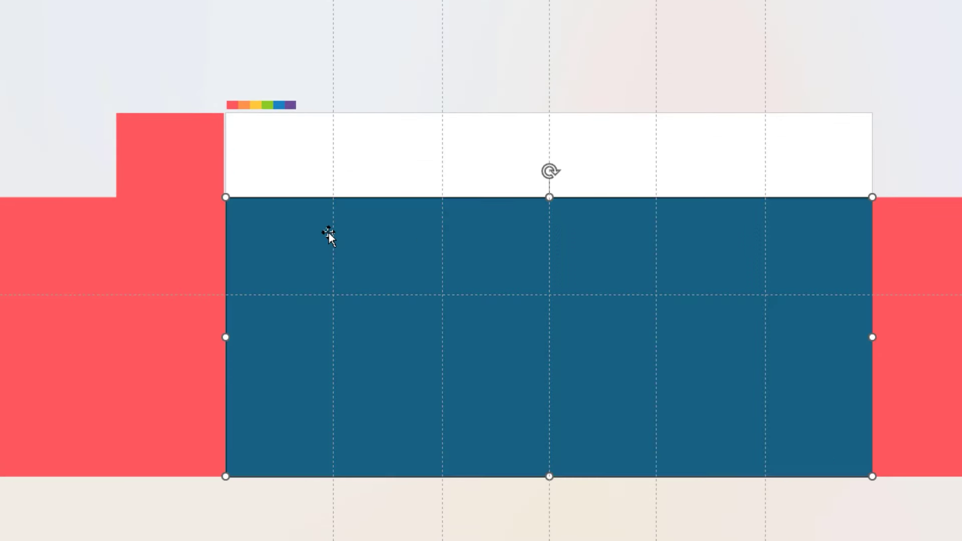
pyautogui.click(245, 58)
pyautogui.click(246, 307)
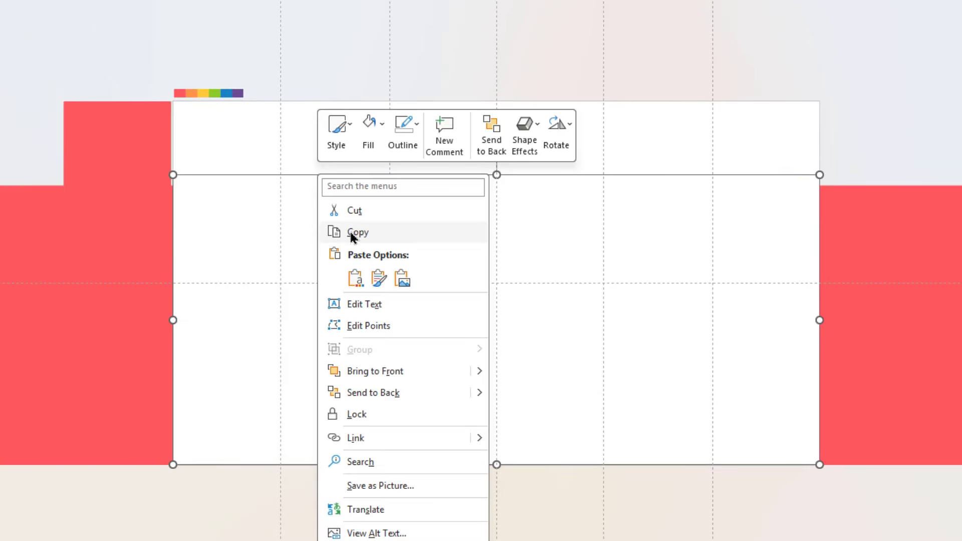
# Copy the white rectangle and paste it onto slide 2
pyautogui.click(351, 234)
pyautogui.click(47, 54)
pyautogui.rightClick(427, 131)
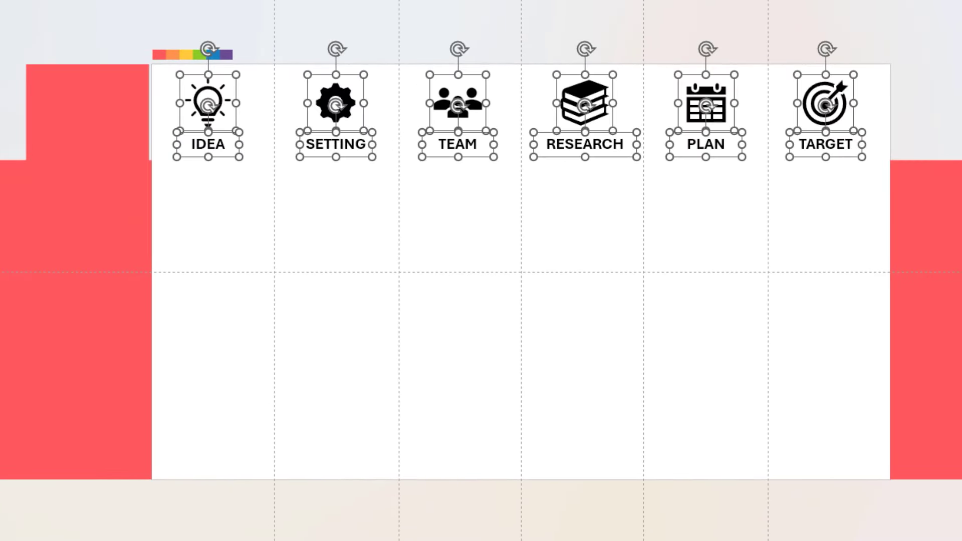
# Hyperlink the IDEA lightbulb icon to slide 2 via Action settings
pyautogui.click(98, 32)
pyautogui.click(223, 108)
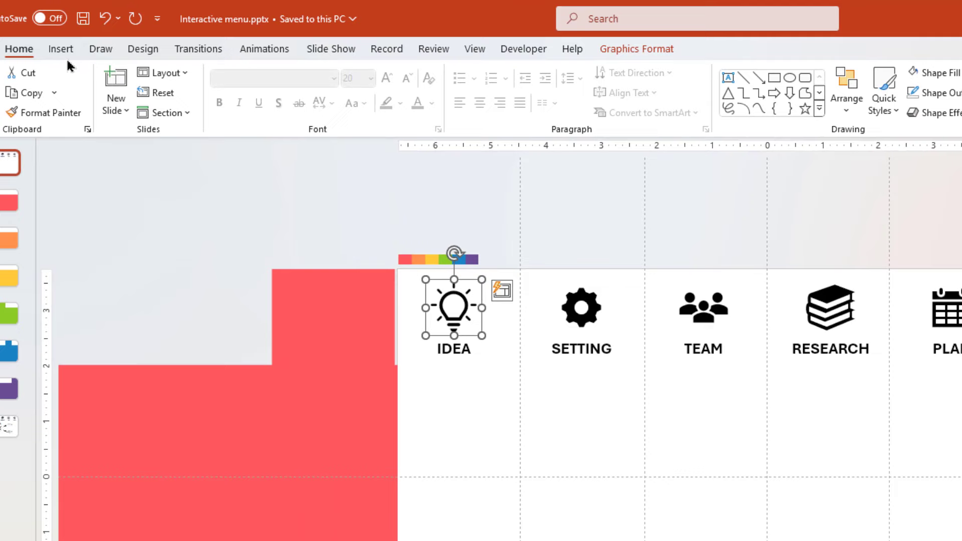
pyautogui.click(61, 49)
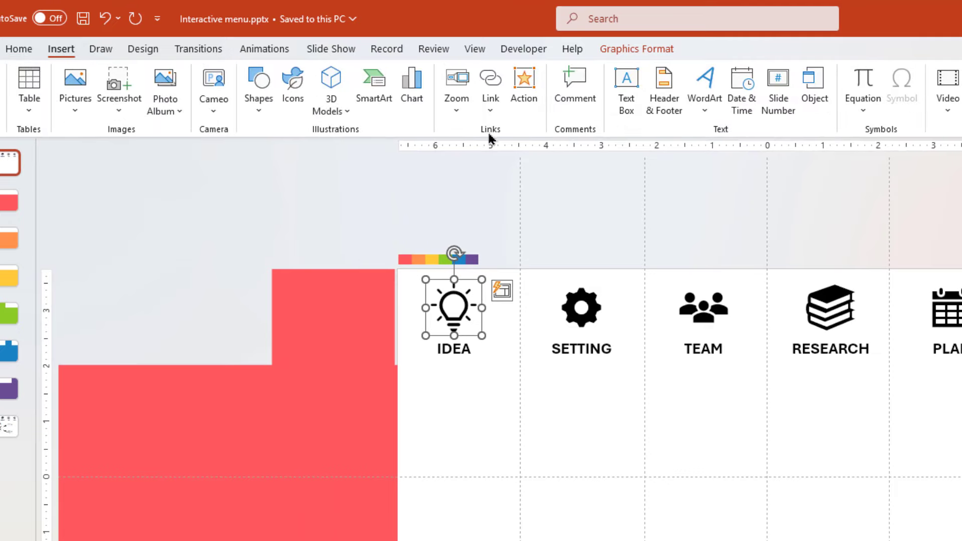
pyautogui.click(524, 100)
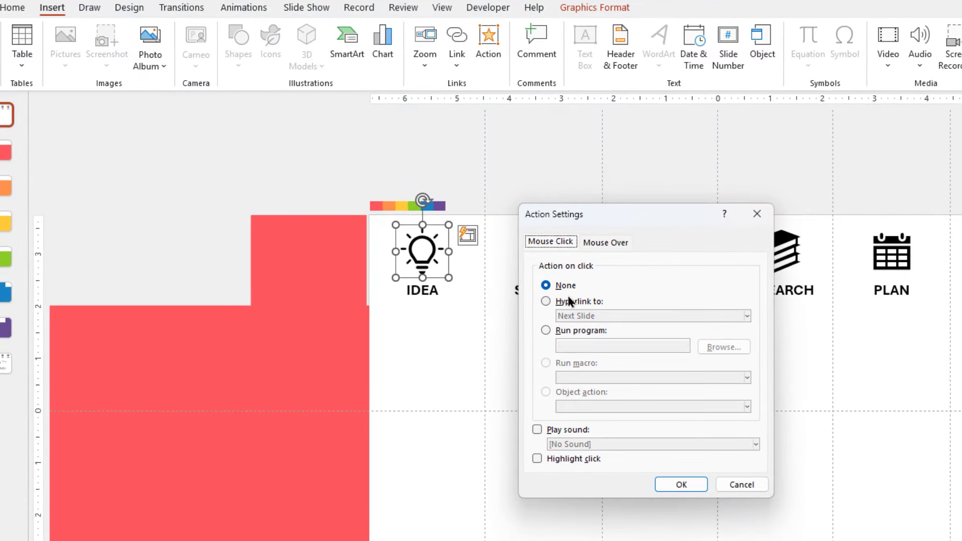
pyautogui.click(583, 319)
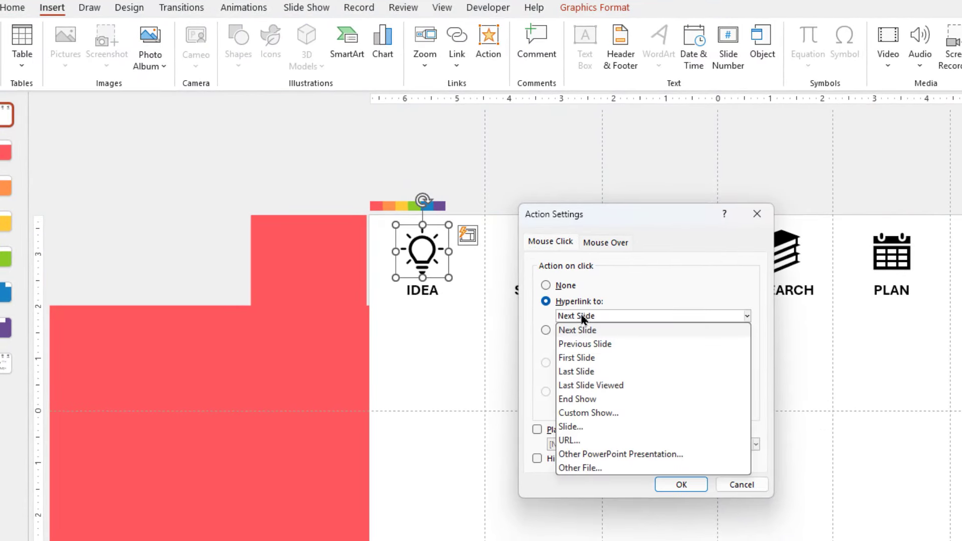
pyautogui.click(576, 428)
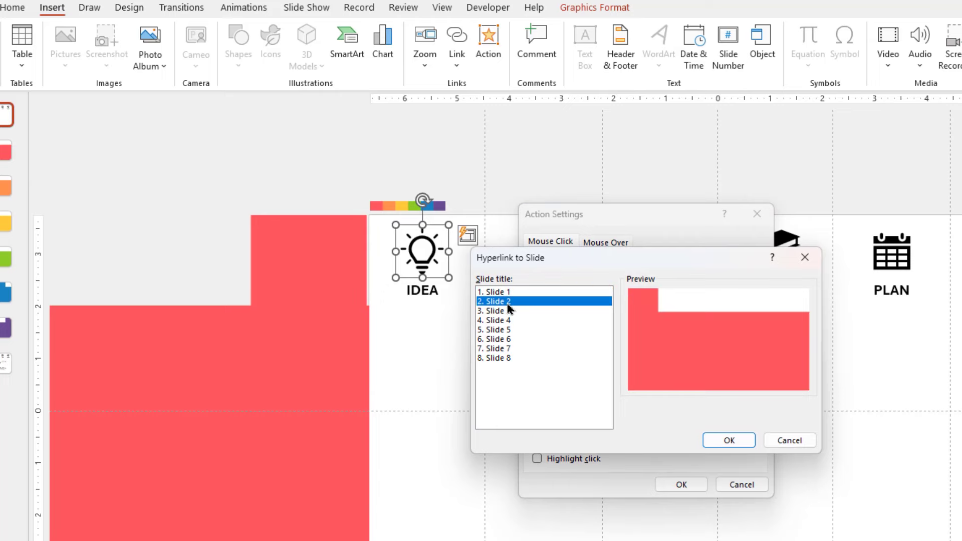
pyautogui.click(729, 441)
pyautogui.click(682, 484)
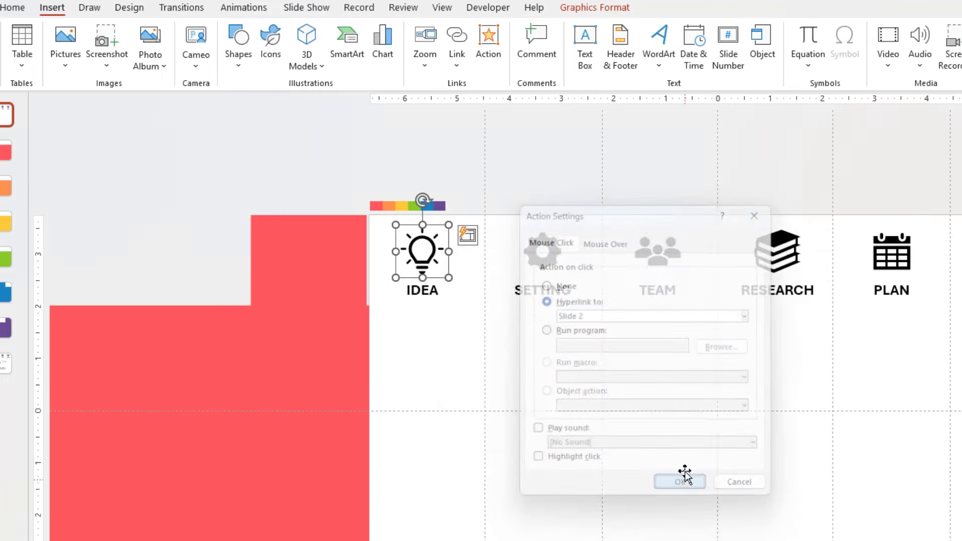
# Hyperlink the SETTING icon to slide 3
pyautogui.click(542, 249)
pyautogui.click(488, 50)
pyautogui.click(562, 302)
pyautogui.click(441, 316)
pyautogui.click(437, 427)
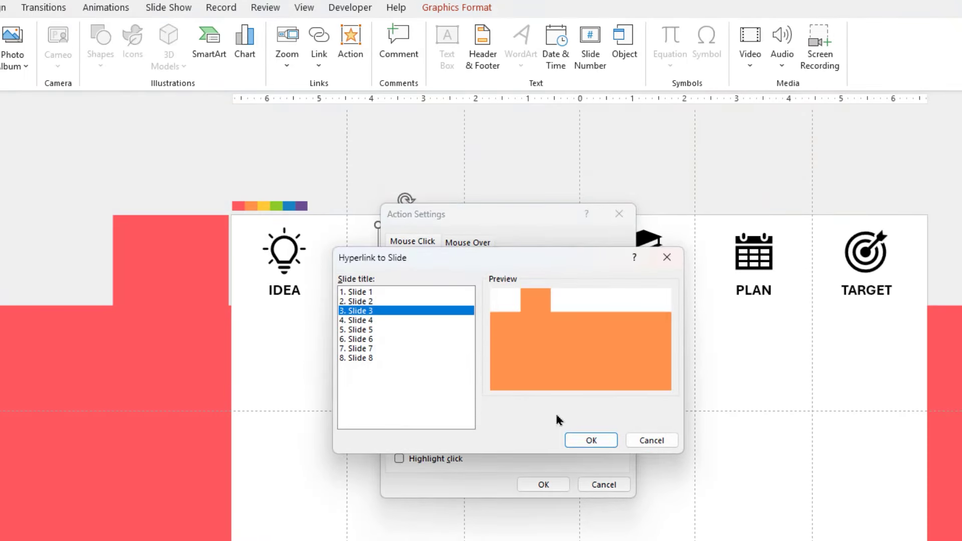
pyautogui.click(585, 440)
pyautogui.click(543, 485)
pyautogui.click(521, 261)
# Hyperlink the TEAM icon to slide 4
pyautogui.click(350, 43)
pyautogui.click(408, 301)
pyautogui.click(456, 320)
pyautogui.click(436, 427)
pyautogui.click(361, 320)
pyautogui.click(591, 441)
pyautogui.click(544, 485)
pyautogui.click(649, 251)
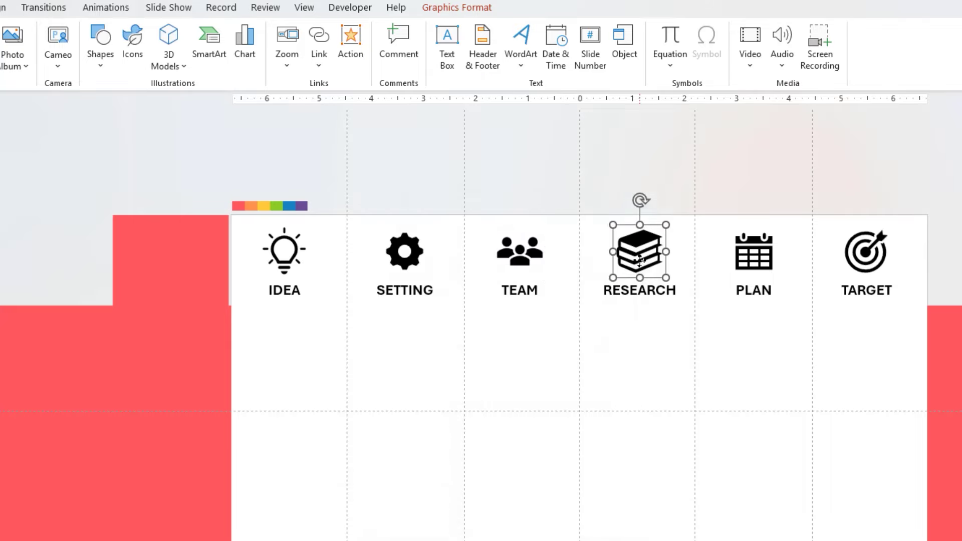
# Hyperlink the RESEARCH icon to slide 5 and the PLAN icon to slide 6
pyautogui.click(350, 43)
pyautogui.click(361, 329)
pyautogui.click(591, 441)
pyautogui.click(544, 484)
pyautogui.click(351, 43)
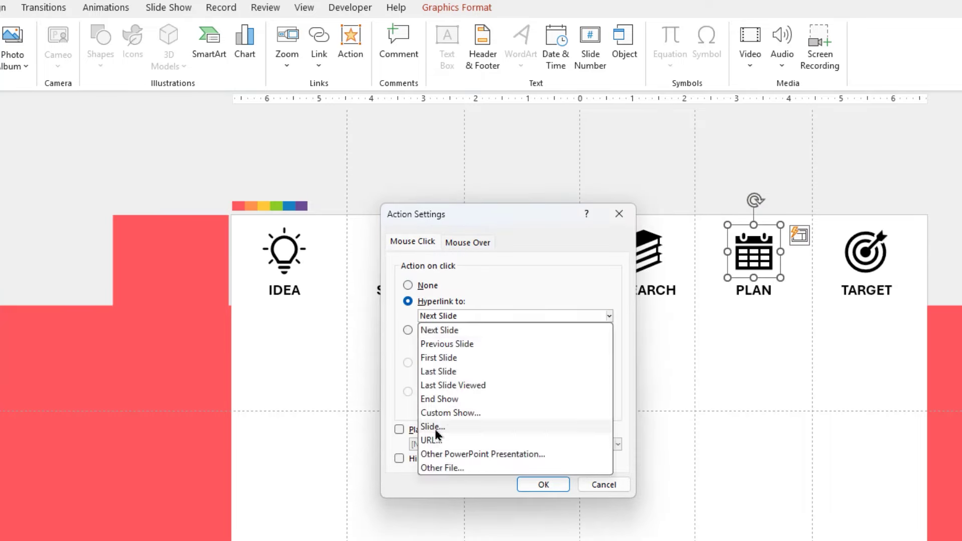
pyautogui.click(437, 427)
pyautogui.click(591, 441)
pyautogui.click(544, 485)
pyautogui.click(867, 250)
# Hyperlink the TARGET icon to its matching coloured slide
pyautogui.click(350, 43)
pyautogui.click(407, 302)
pyautogui.click(511, 316)
pyautogui.click(437, 427)
pyautogui.click(591, 441)
pyautogui.click(544, 484)
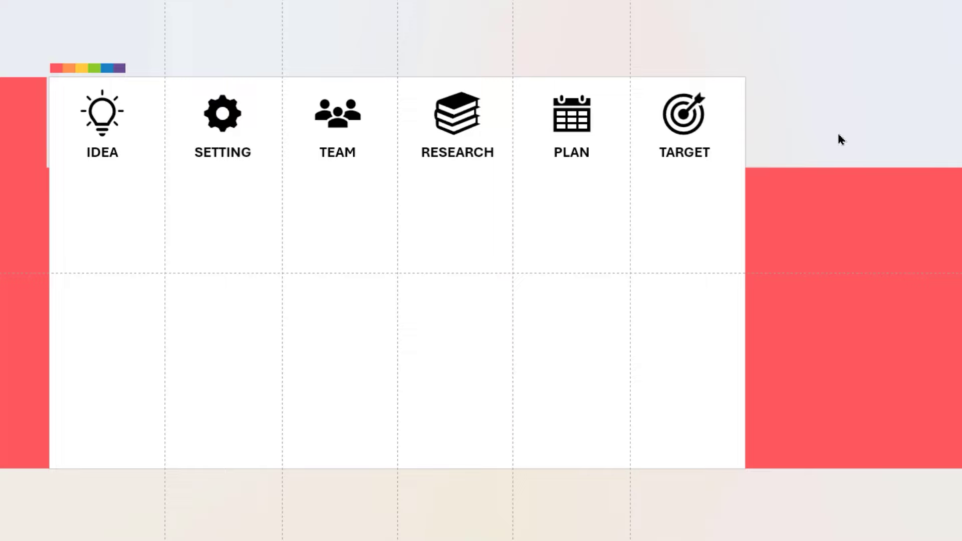
# Copy the six icon tabs with their labels onto each coloured slide, 2 through 7
pyautogui.moveTo(835, 30); pyautogui.dragTo(59, 224)
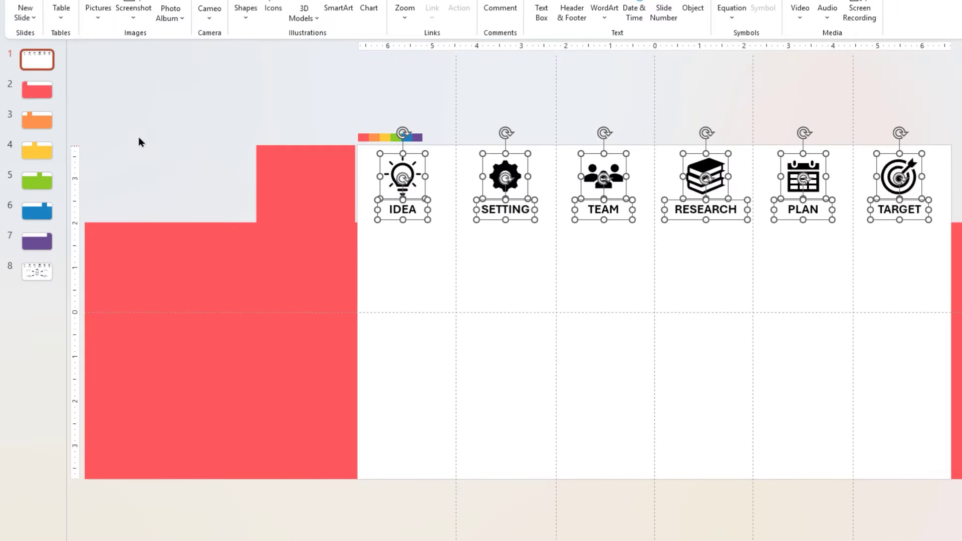
pyautogui.press('pagedown')
pyautogui.hotkey('ctrl', 'v')
pyautogui.click(45, 123)
pyautogui.hotkey('ctrl', 'v')
pyautogui.click(40, 151)
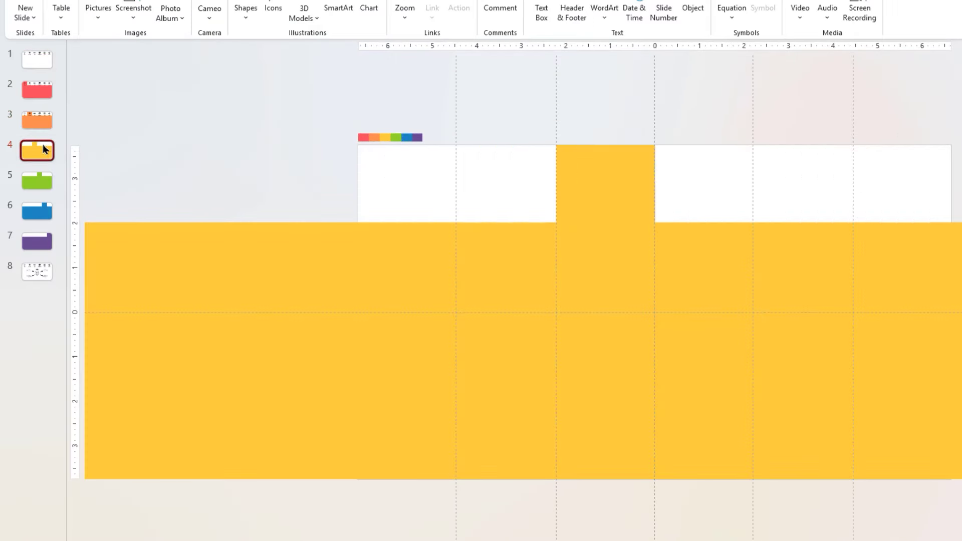
pyautogui.hotkey('ctrl', 'v')
pyautogui.click(44, 181)
pyautogui.hotkey('ctrl', 'v')
pyautogui.click(43, 211)
pyautogui.hotkey('ctrl', 'v')
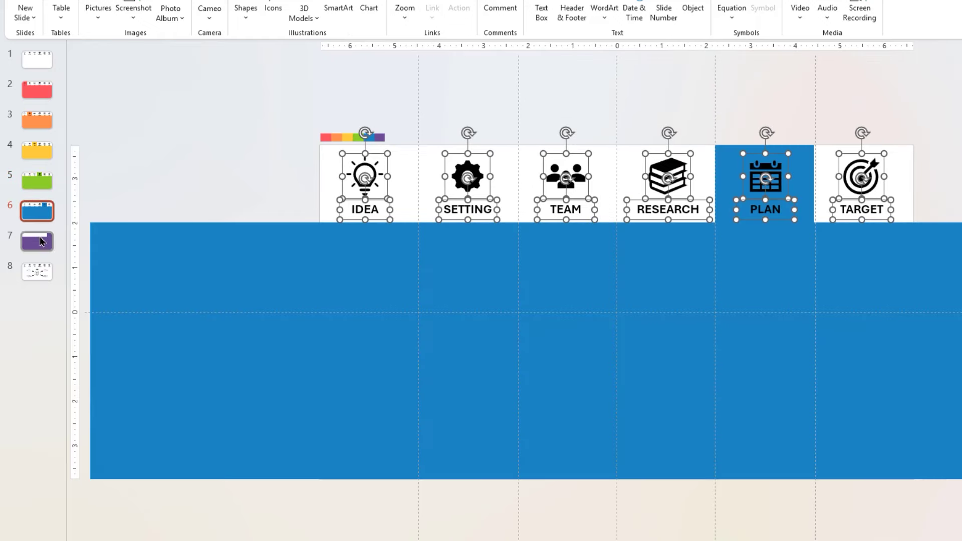
pyautogui.click(42, 241)
pyautogui.hotkey('ctrl', 'v')
pyautogui.click(85, 270)
# Copy slide 8's IDEA diagram and paste it onto slides 2 through 7
pyautogui.press('pagedown')
pyautogui.moveTo(932, 515); pyautogui.dragTo(303, 235)
pyautogui.hotkey('ctrl', 'c')
pyautogui.click(43, 85)
pyautogui.hotkey('ctrl', 'v')
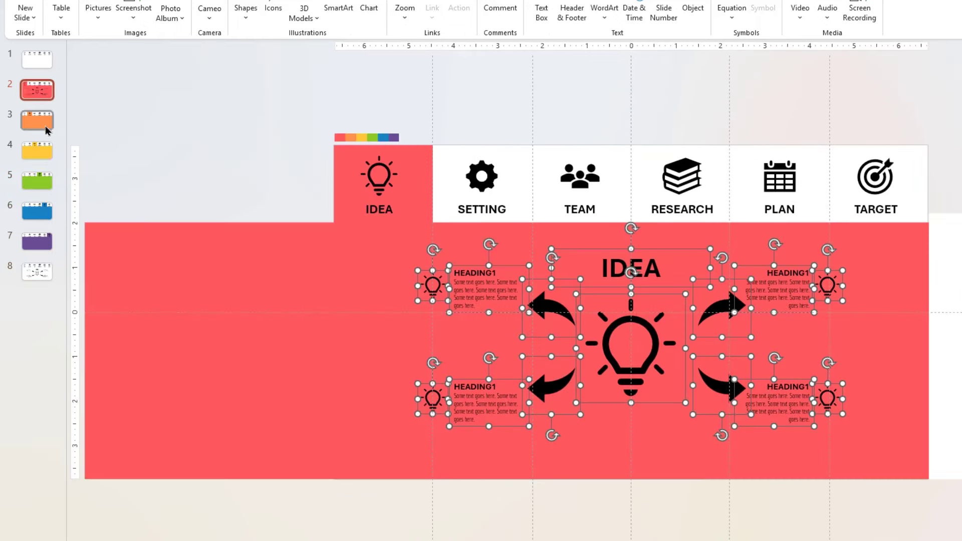
pyautogui.click(47, 123)
pyautogui.hotkey('ctrl', 'v')
pyautogui.click(36, 159)
pyautogui.hotkey('ctrl', 'v')
pyautogui.click(37, 181)
pyautogui.hotkey('ctrl', 'v')
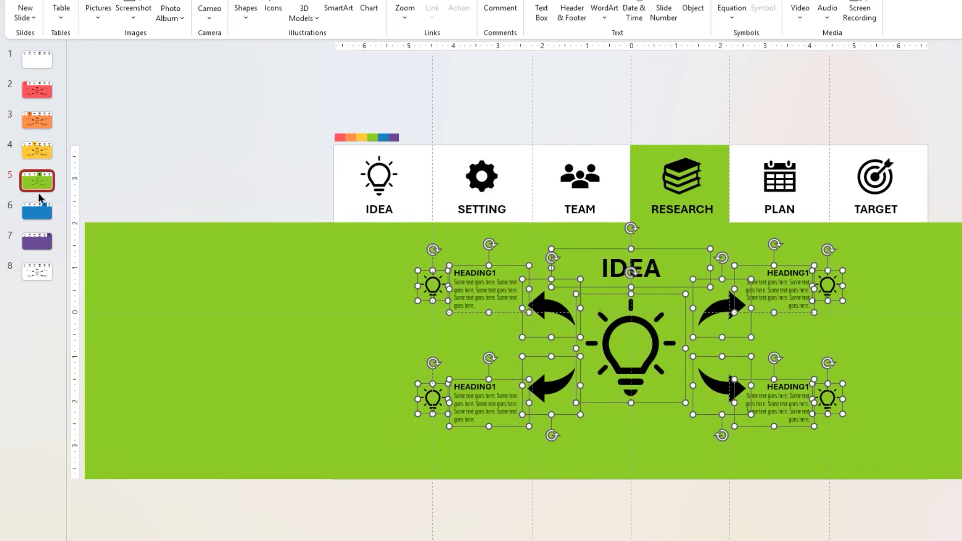
pyautogui.click(39, 211)
pyautogui.hotkey('ctrl', 'v')
pyautogui.click(40, 240)
pyautogui.hotkey('ctrl', 'v')
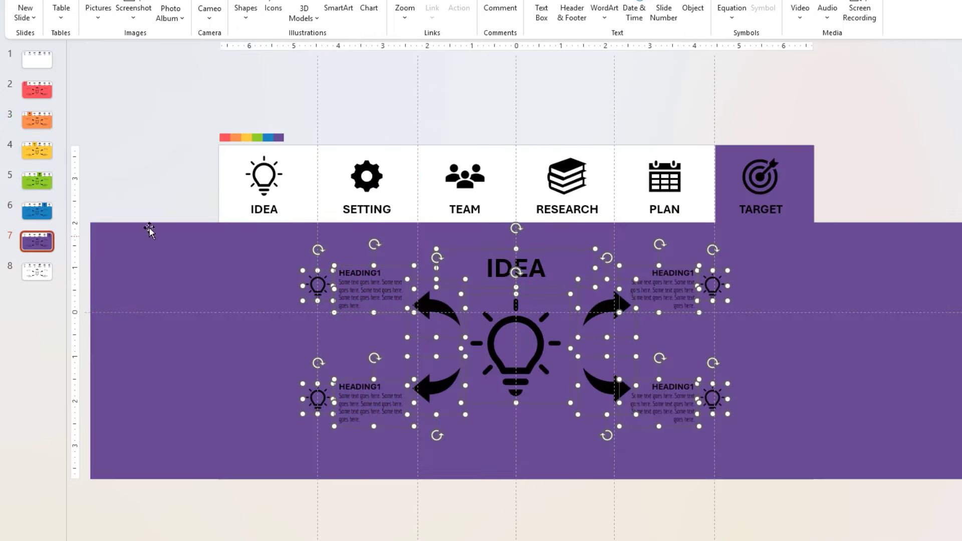
pyautogui.click(152, 167)
# On red slide 2, make the IDEA tab icon and its label white
pyautogui.click(44, 98)
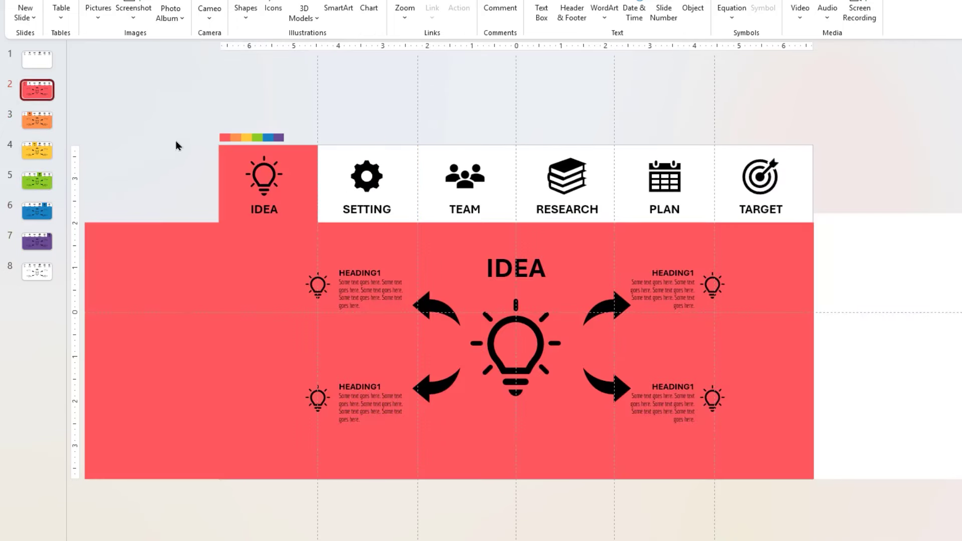
pyautogui.moveTo(175, 145); pyautogui.dragTo(322, 241)
pyautogui.click(634, 11)
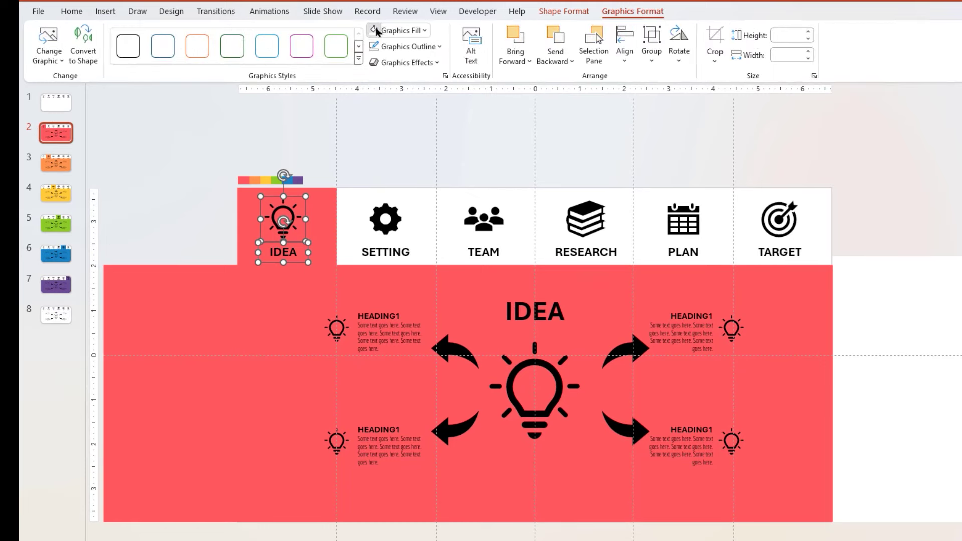
pyautogui.click(75, 11)
pyautogui.click(404, 55)
pyautogui.click(396, 109)
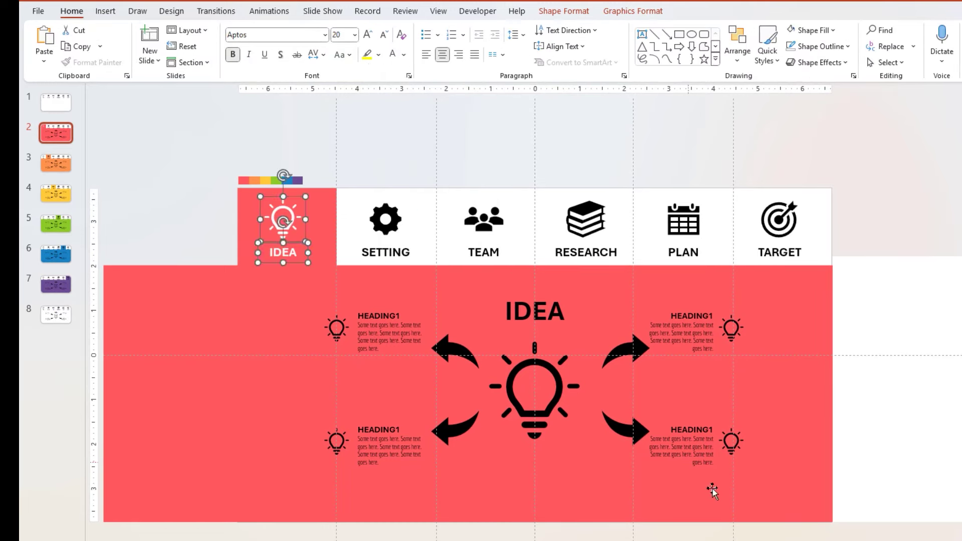
pyautogui.click(712, 490)
# Fill the IDEA diagram's icons and arrows white
pyautogui.moveTo(832, 526); pyautogui.dragTo(215, 273)
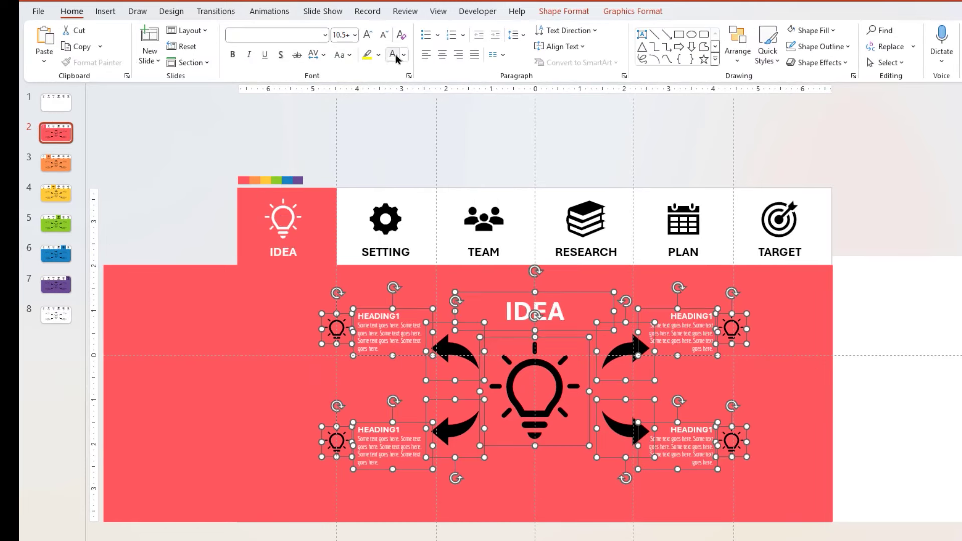
pyautogui.click(633, 11)
pyautogui.click(374, 32)
pyautogui.click(169, 183)
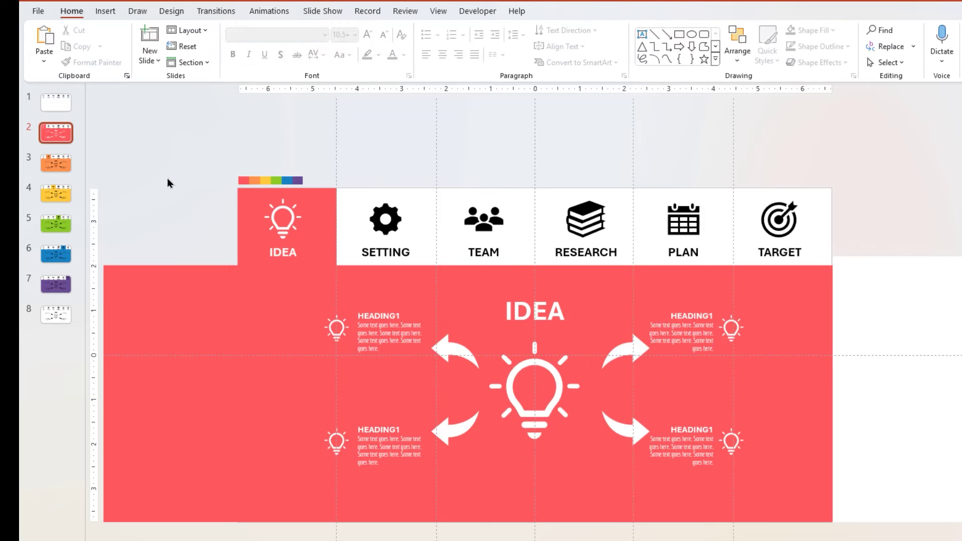
# On orange slide 3, select the diagram together with the SETTING tab icon and label
pyautogui.click(56, 170)
pyautogui.moveTo(842, 539); pyautogui.dragTo(231, 275)
pyautogui.moveTo(320, 153); pyautogui.dragTo(407, 290)
# Make the selected SETTING tab and diagram white and retitle the diagram SETTING
pyautogui.click(632, 11)
pyautogui.click(376, 31)
pyautogui.click(72, 11)
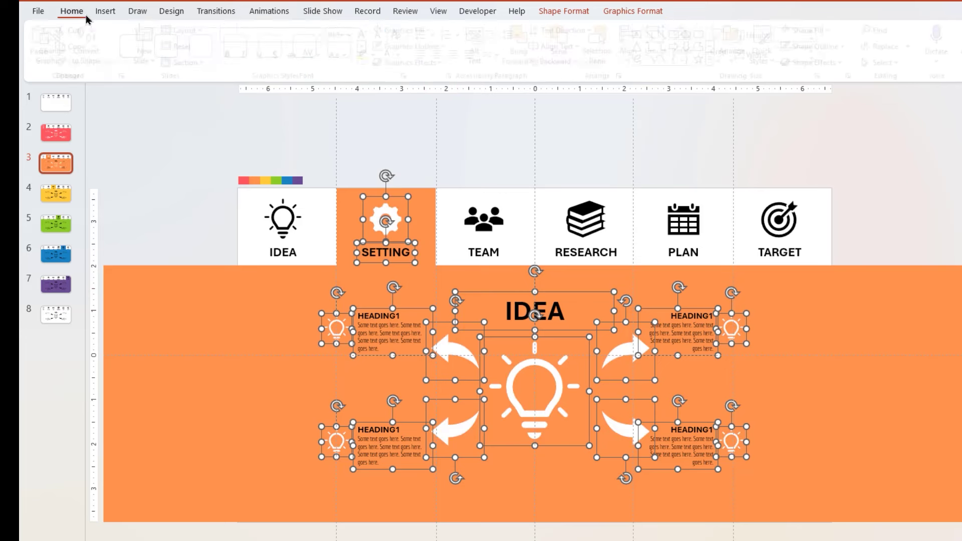
pyautogui.doubleClick(534, 311)
pyautogui.write('SETTING')
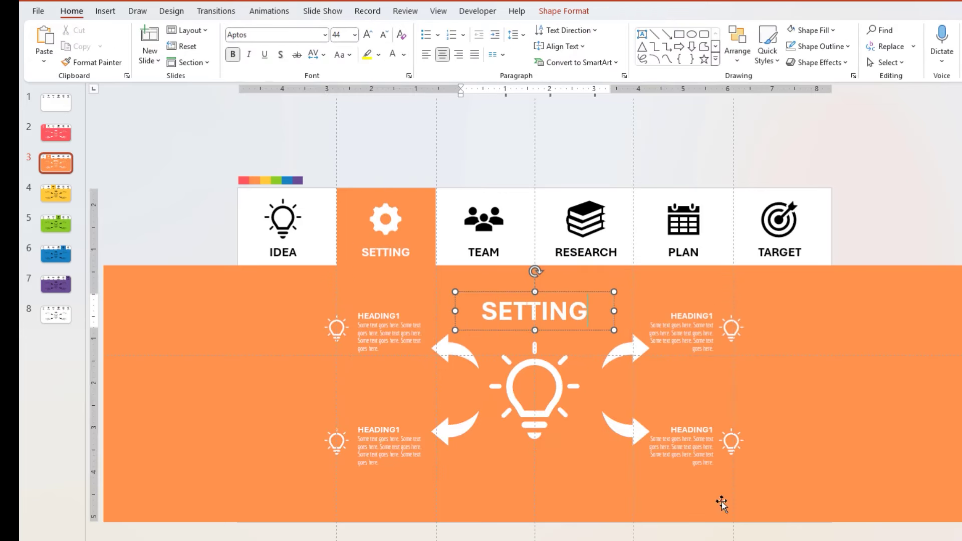
# Replace the four bulb icons with a gear icon found by searching 'setting'
pyautogui.moveTo(808, 539); pyautogui.dragTo(702, 282)
pyautogui.moveTo(389, 540); pyautogui.dragTo(300, 286)
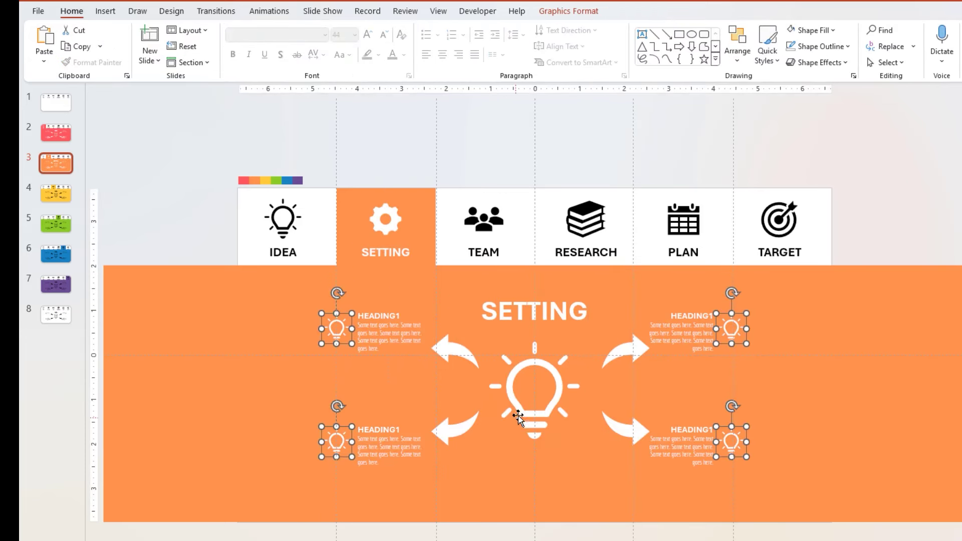
pyautogui.rightClick(532, 415)
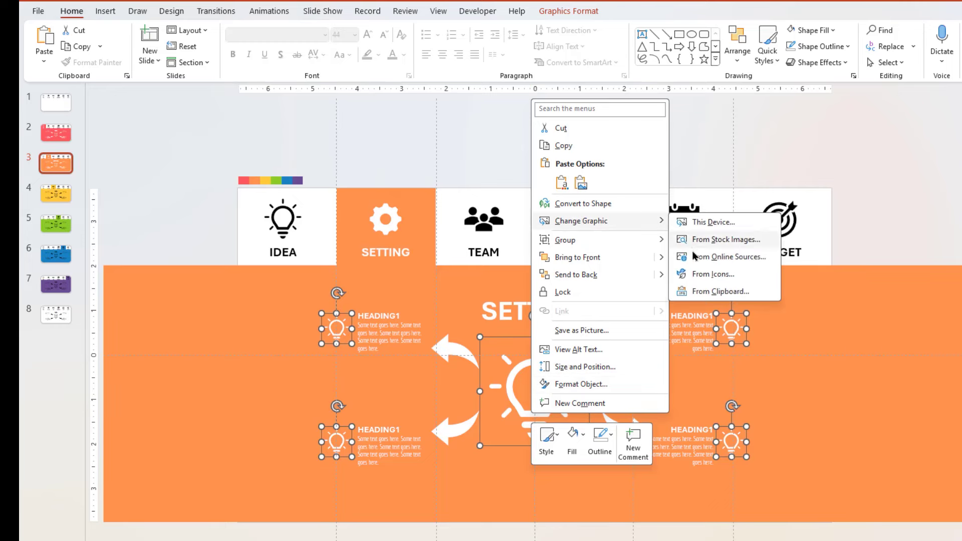
pyautogui.click(699, 274)
pyautogui.write('setting')
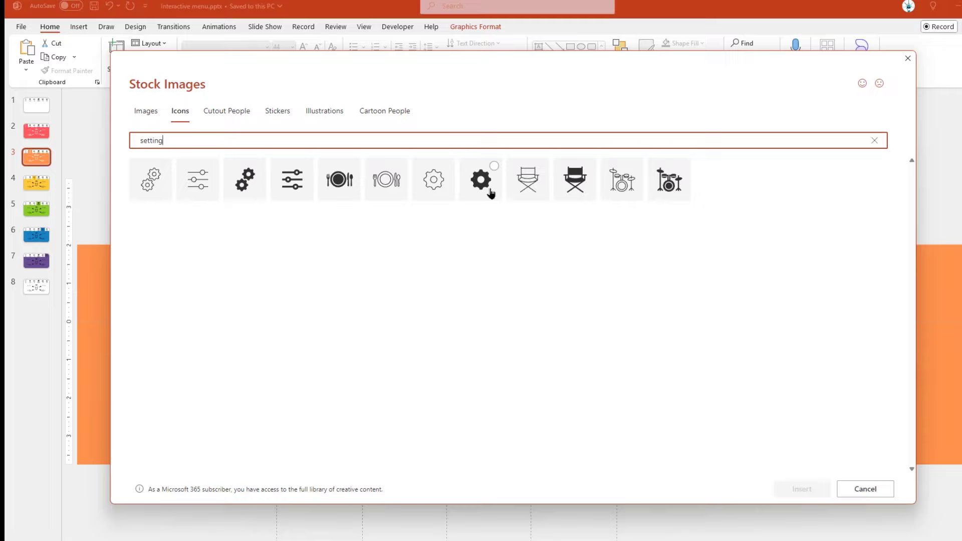
pyautogui.click(574, 189)
pyautogui.click(950, 540)
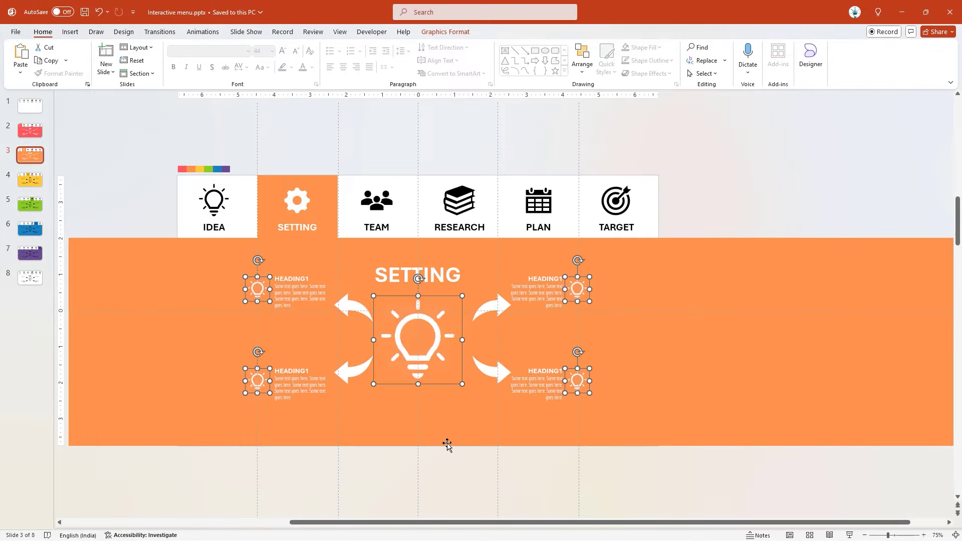
# On yellow slide 4, apply white fill and text to the TEAM tab and diagram, then select its title
pyautogui.click(41, 189)
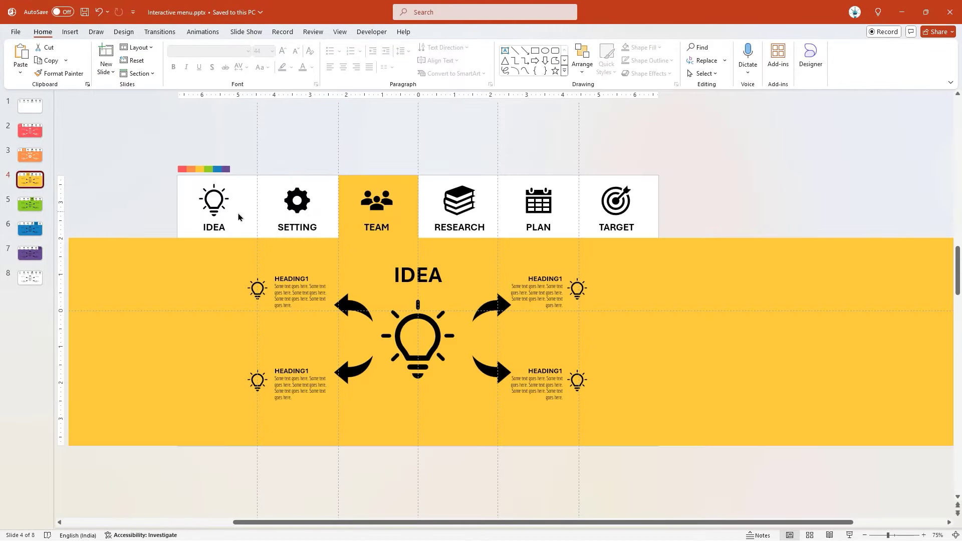
pyautogui.click(374, 218)
pyautogui.moveTo(659, 494); pyautogui.dragTo(203, 250)
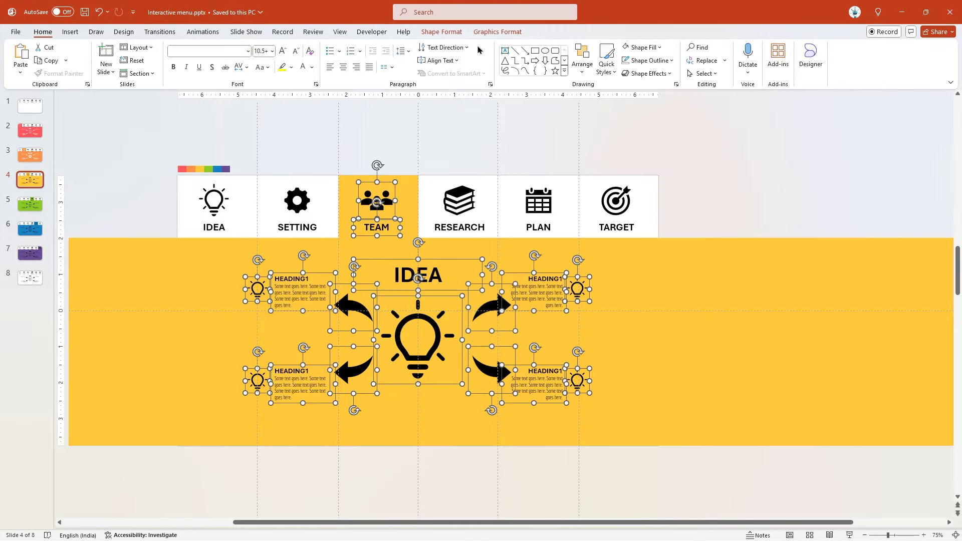
pyautogui.click(497, 32)
pyautogui.click(42, 32)
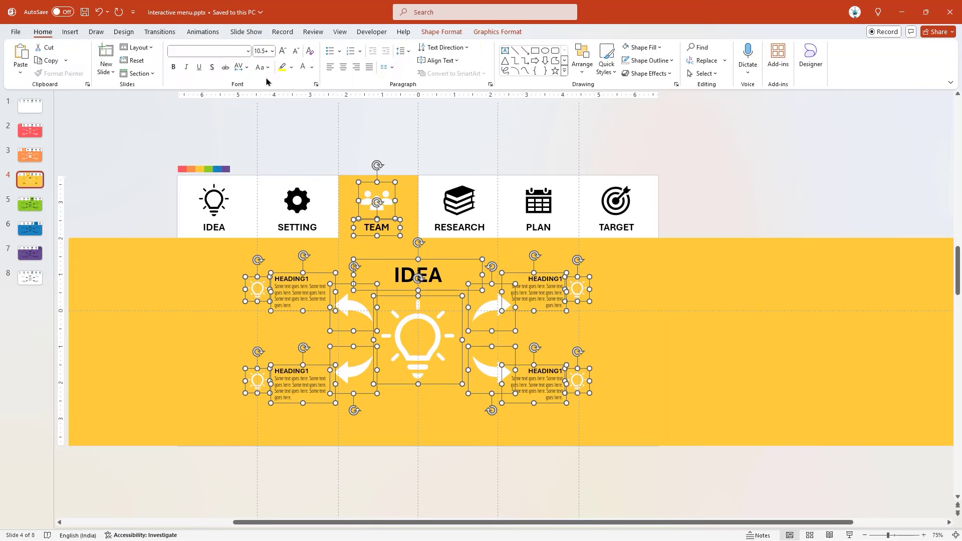
pyautogui.doubleClick(419, 275)
# Select the four bulb icons and search the icon library for 'team' to replace them
pyautogui.click(578, 289)
pyautogui.keyDown('shift'); pyautogui.click(578, 381); pyautogui.keyUp('shift')
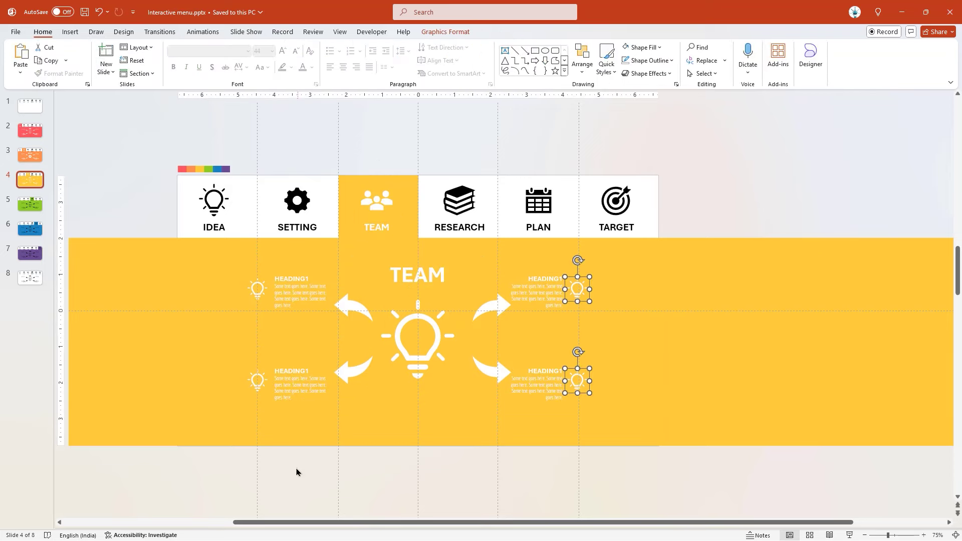
pyautogui.keyDown('shift'); pyautogui.click(258, 288); pyautogui.keyUp('shift')
pyautogui.keyDown('shift'); pyautogui.click(258, 380); pyautogui.keyUp('shift')
pyautogui.rightClick(418, 351)
pyautogui.click(561, 256)
pyautogui.write('team')
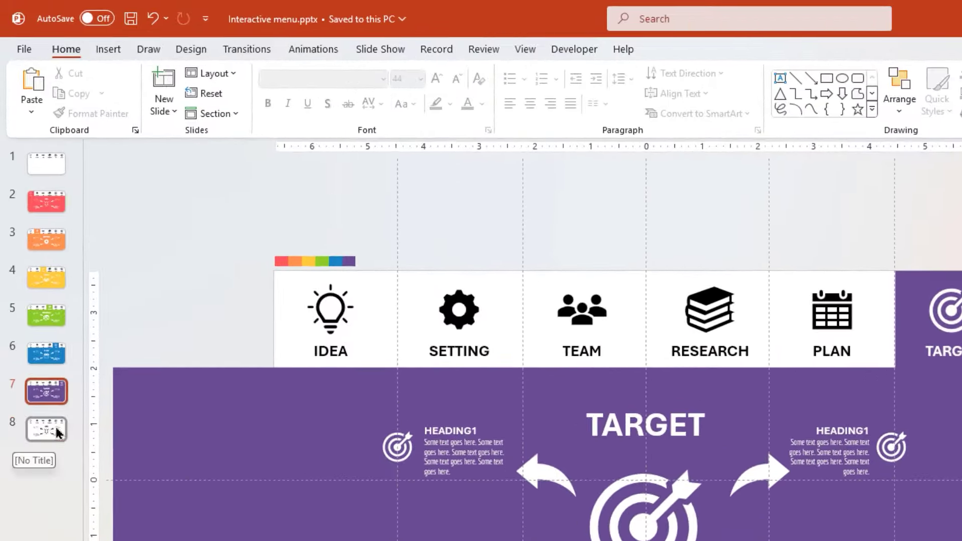
# Delete template slide 8 and apply the Morph transition to all seven remaining slides
pyautogui.click(37, 280)
pyautogui.hotkey('ctrl', 'z')
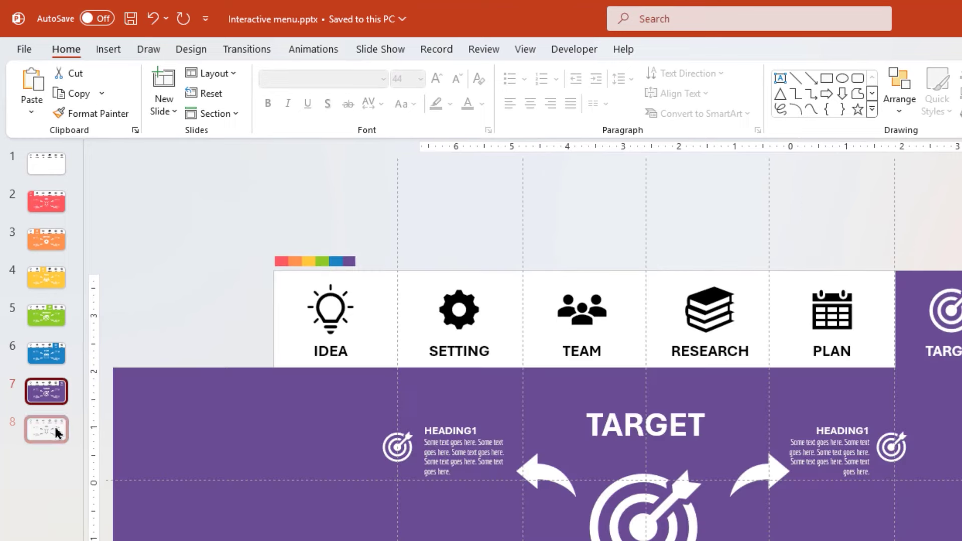
pyautogui.keyDown('shift'); pyautogui.click(54, 400); pyautogui.keyUp('shift')
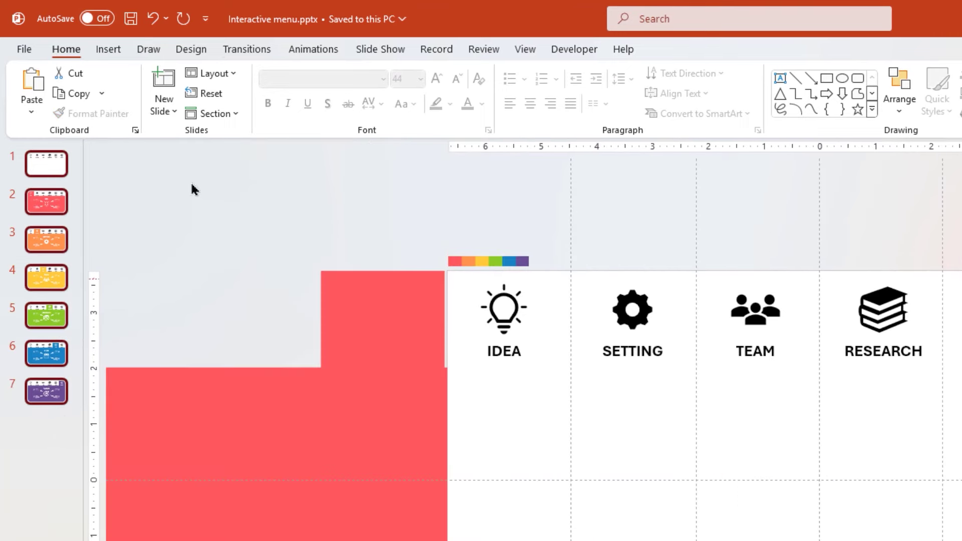
pyautogui.click(248, 49)
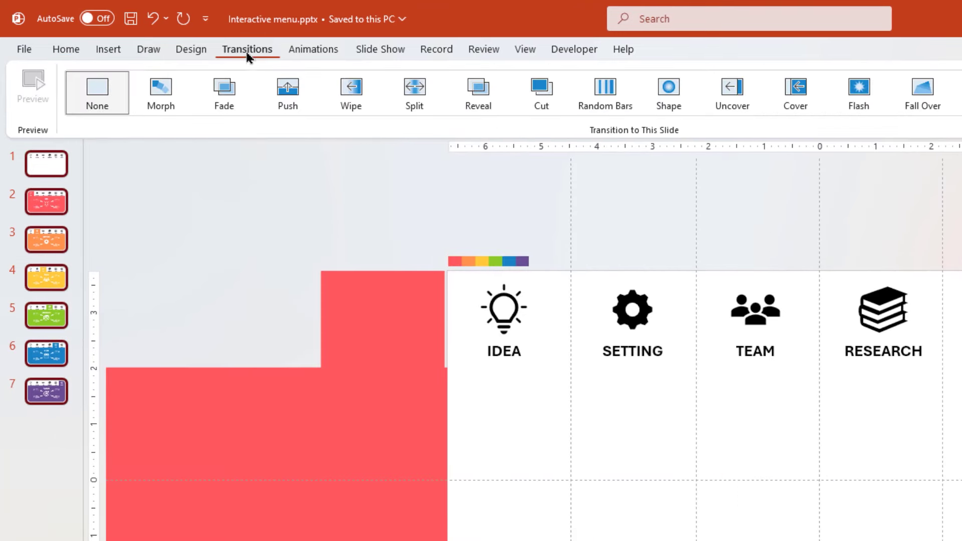
pyautogui.click(161, 106)
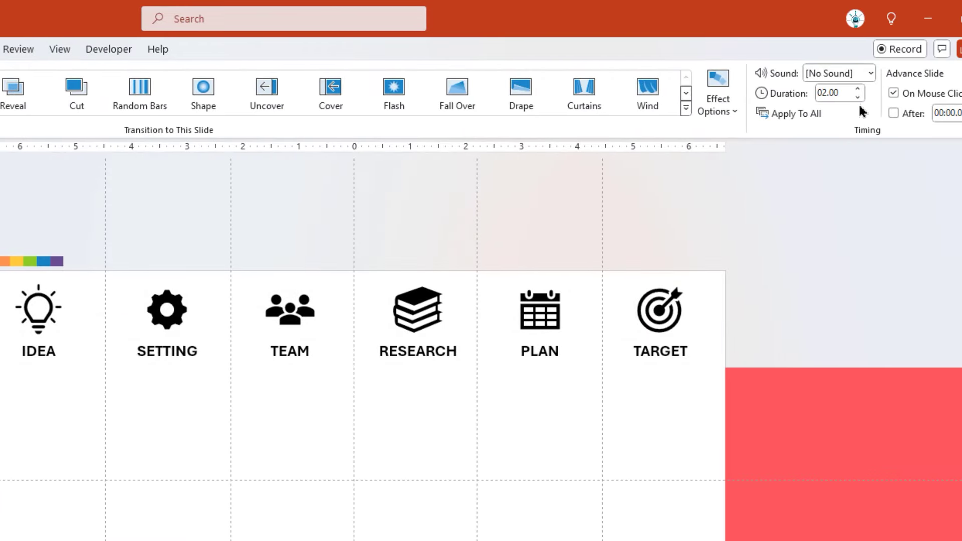